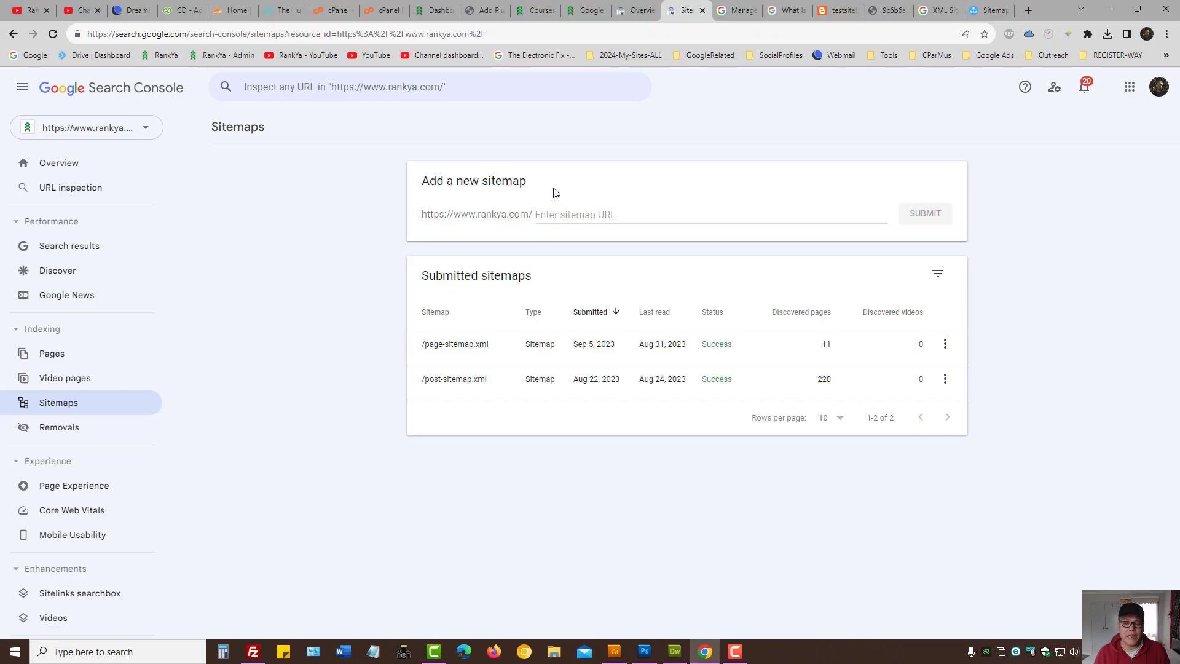
Copy the 'sitemap.xml' part of the Blogger test blog's raw sitemap address
click(578, 212)
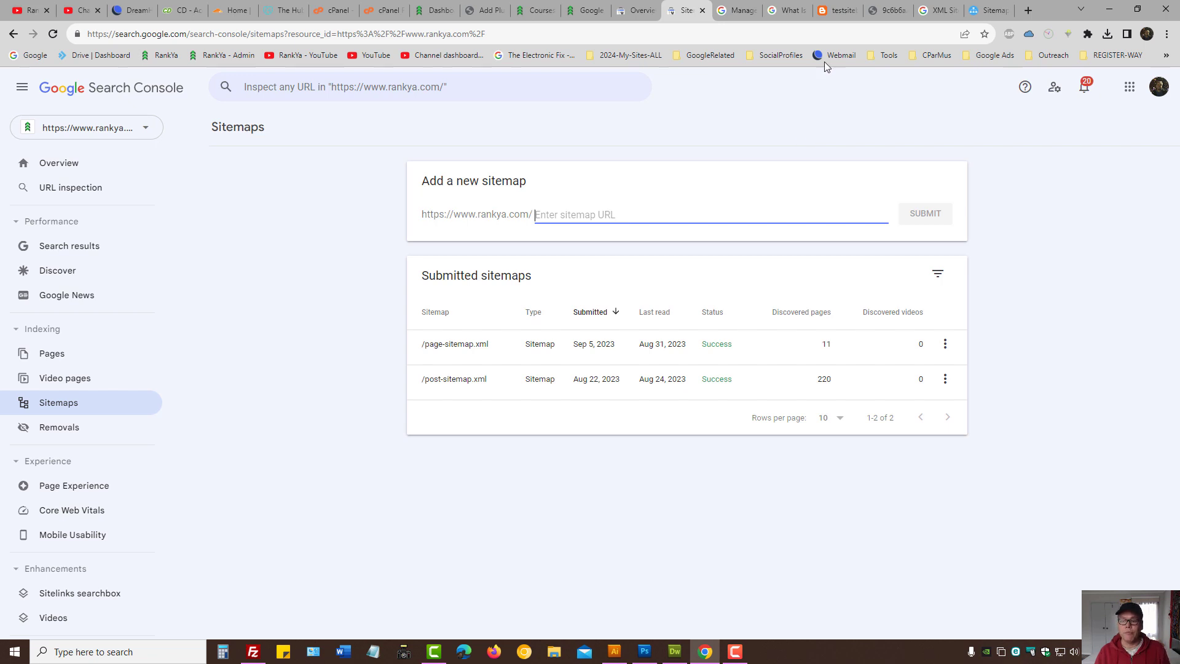
click(836, 10)
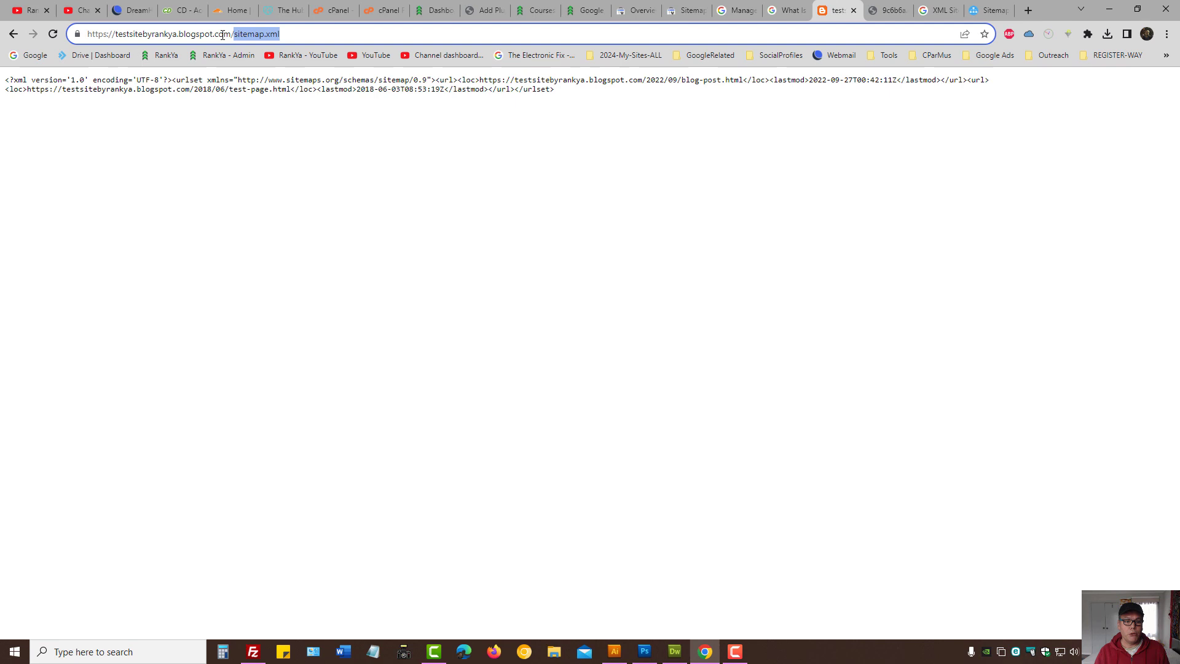
click(233, 35)
drag(233, 35, 303, 34)
right_click(245, 36)
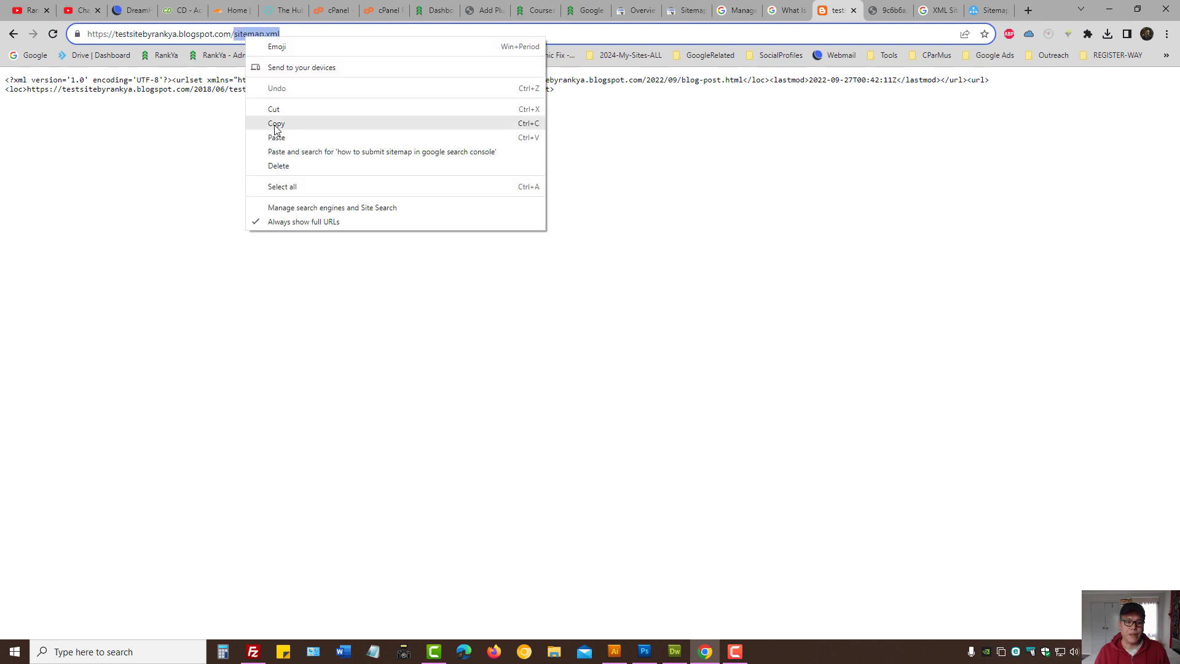
click(277, 123)
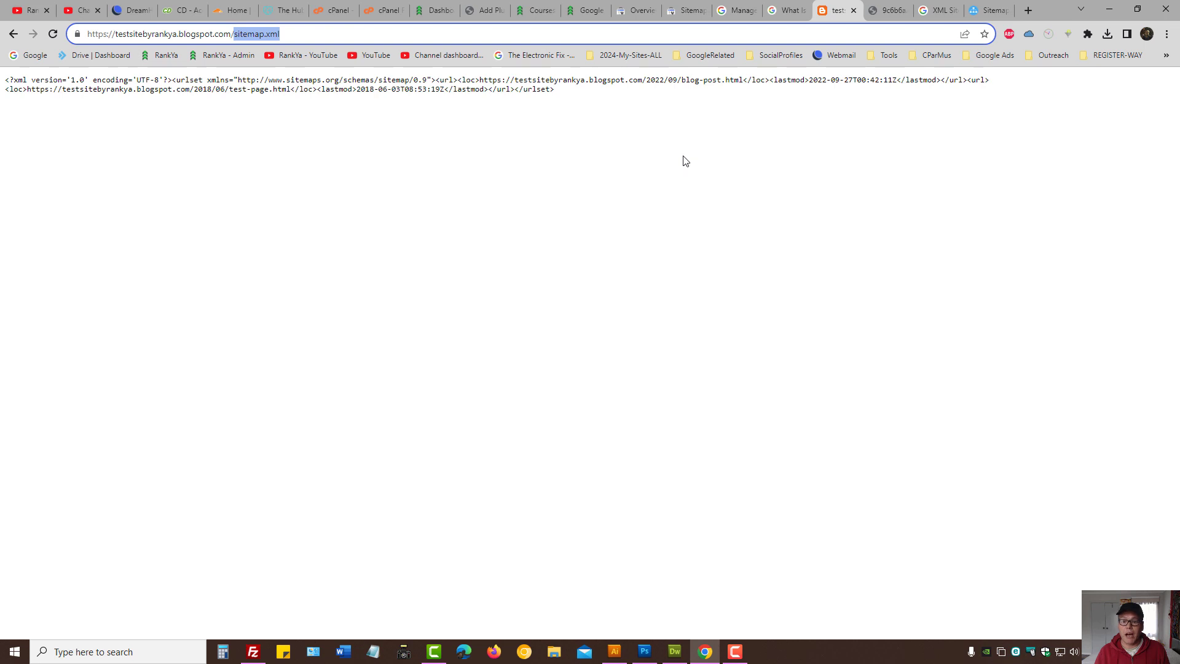
Paste sitemap.xml into the Search Console new sitemap field, then delete it again
click(685, 10)
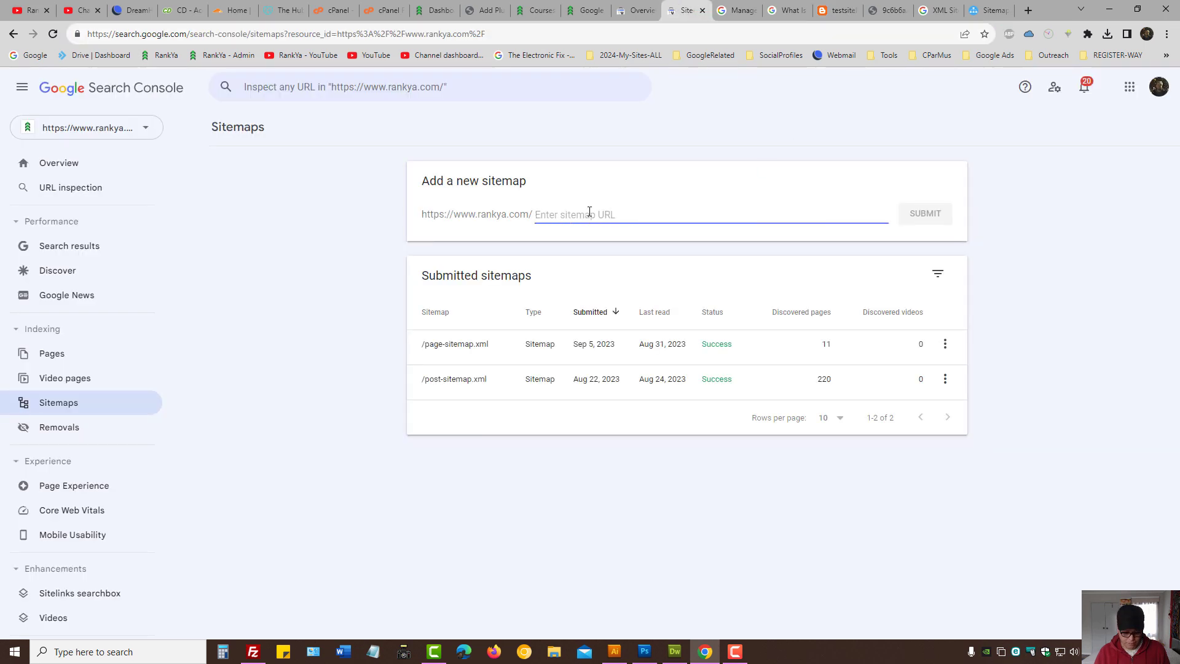
key(ctrl+v)
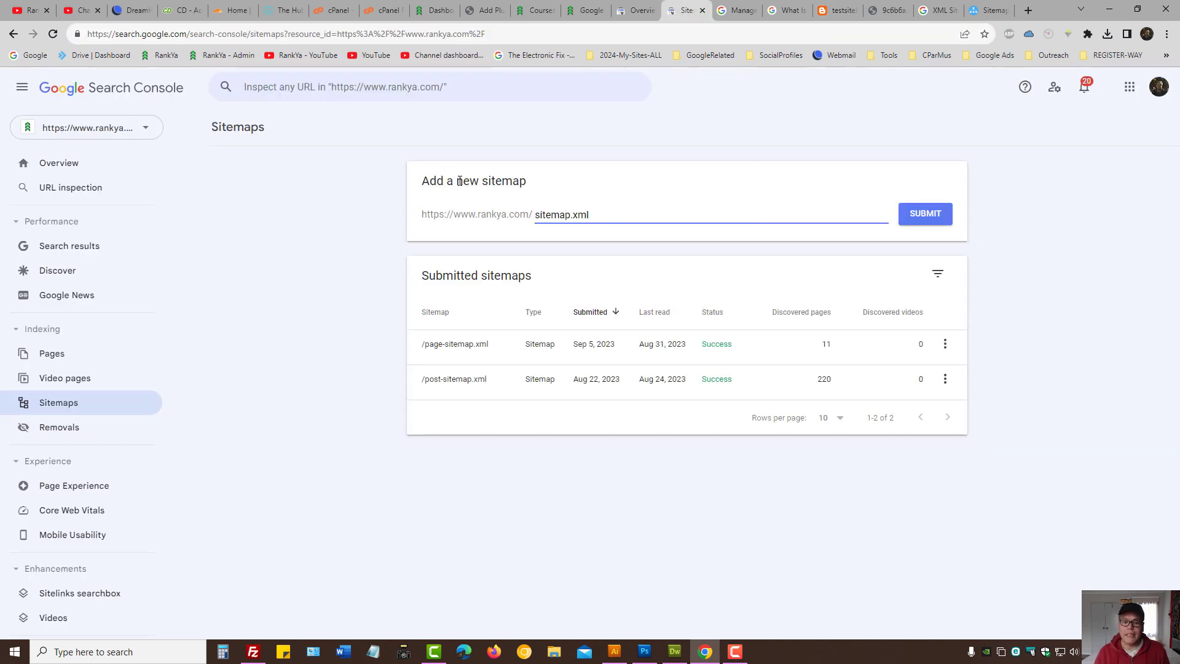
drag(455, 181, 540, 186)
click(633, 212)
drag(590, 214, 466, 214)
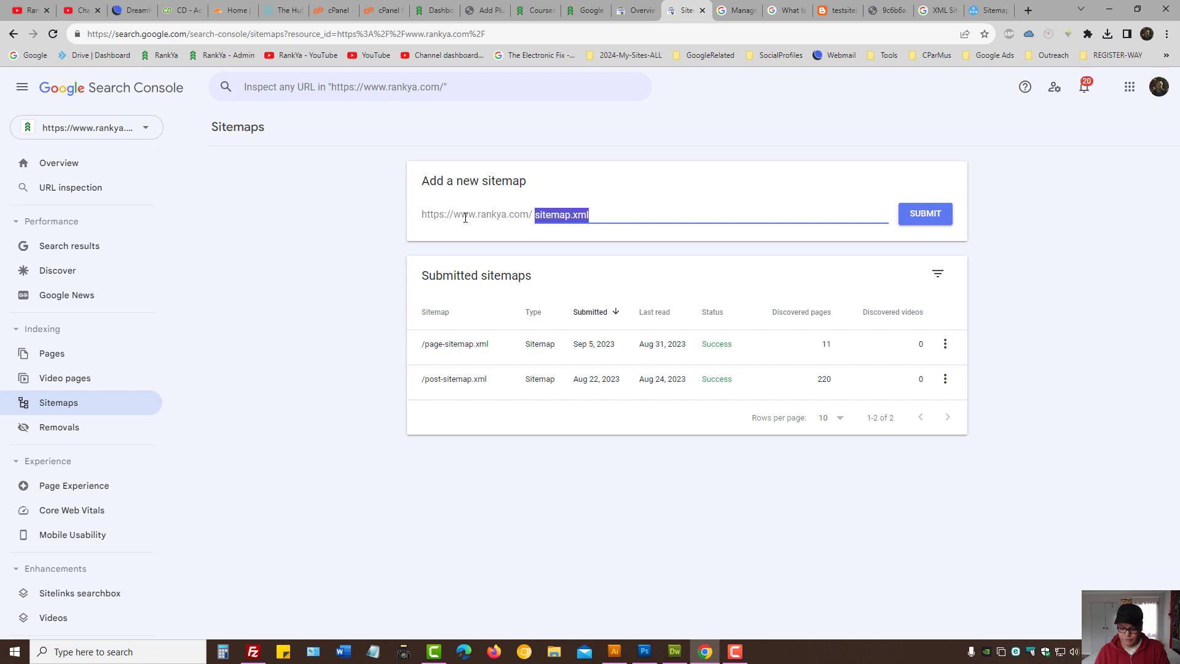
key(BackSpace)
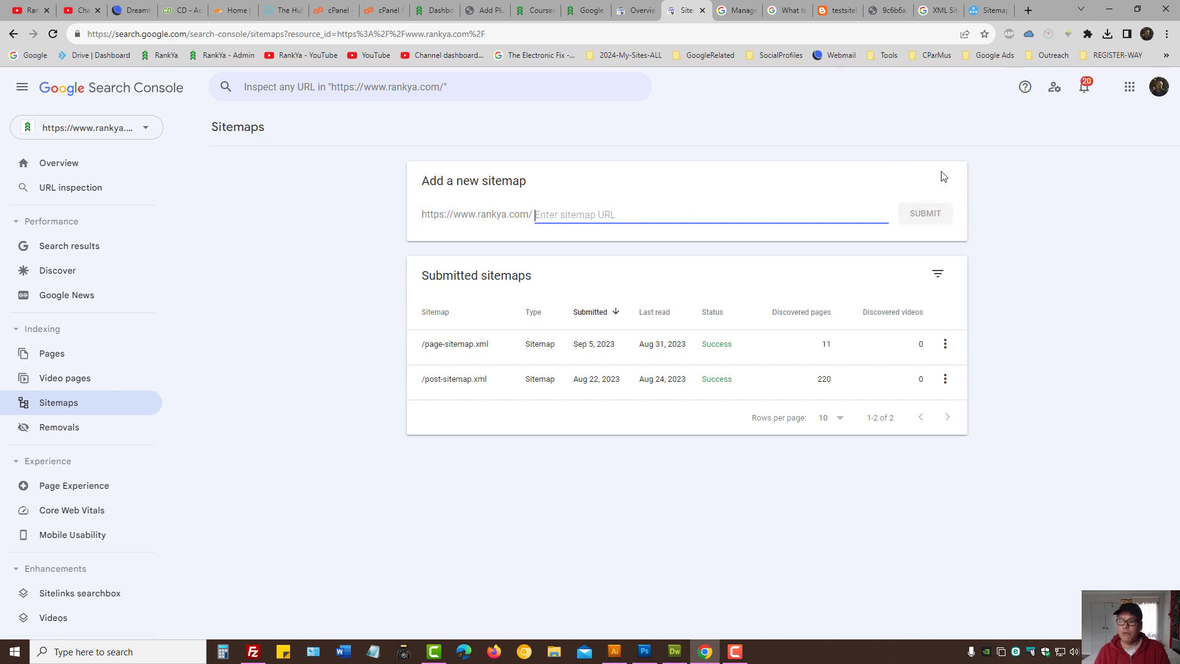
Copy 'sitemap.xml' from the Shopify store's sitemap address
click(888, 10)
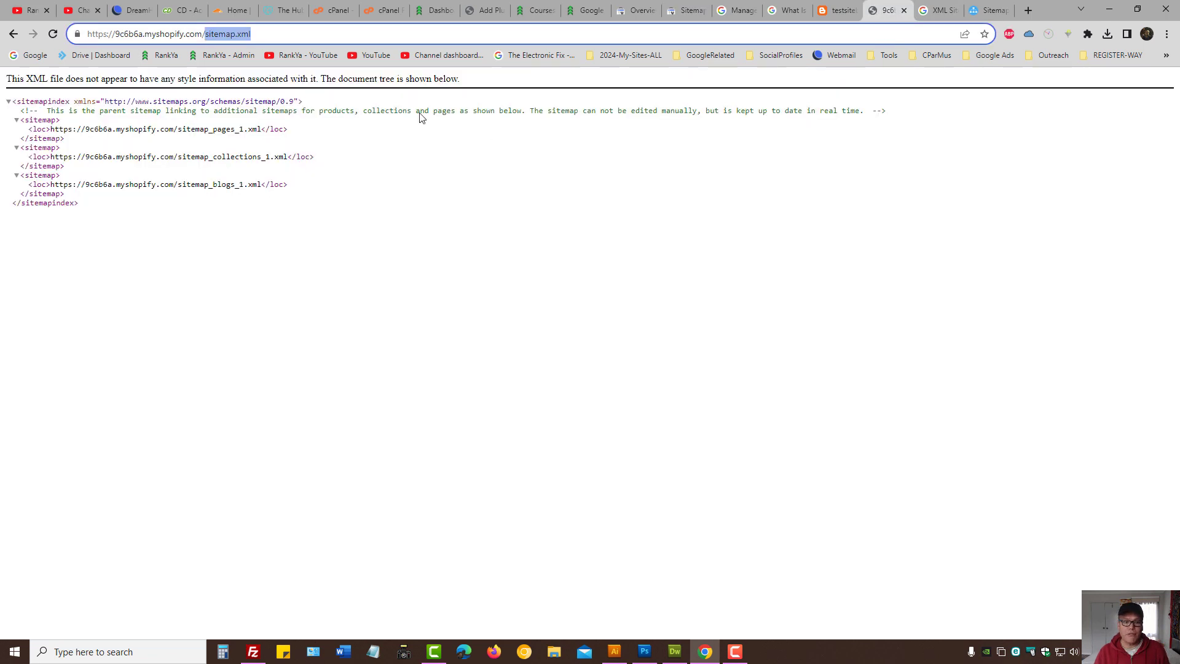
right_click(229, 36)
click(266, 119)
Load rankya.com/sitemap.xml, which shows the Yoast index of post, page and category sitemaps
click(590, 10)
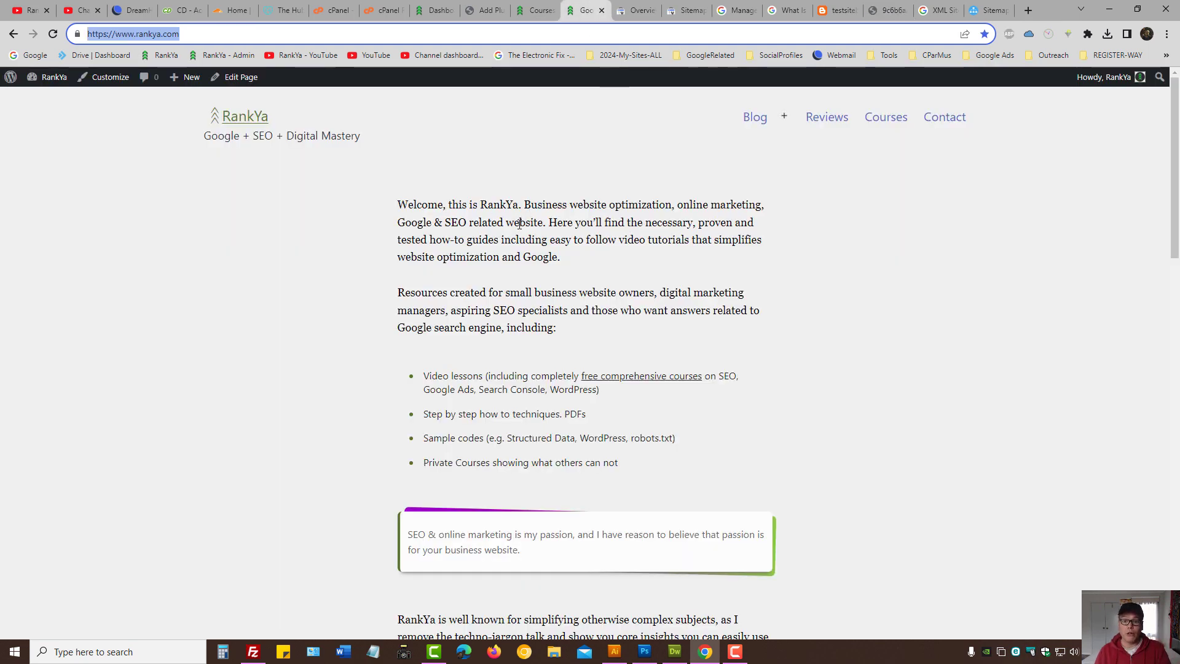
click(233, 39)
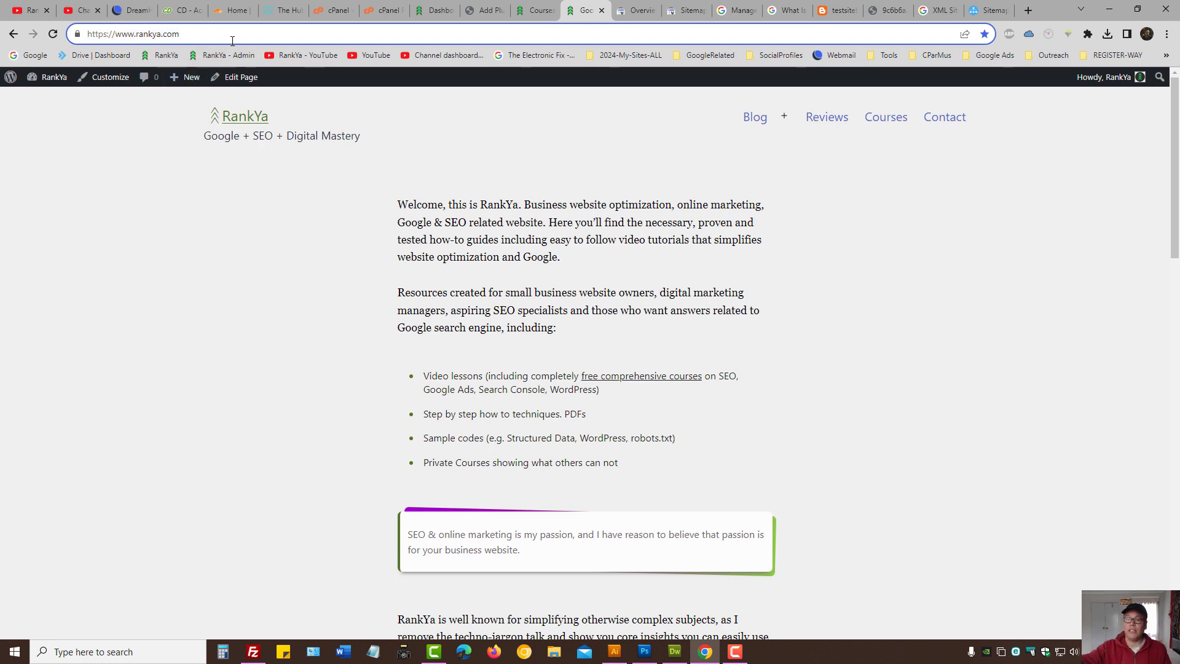
text(/s)
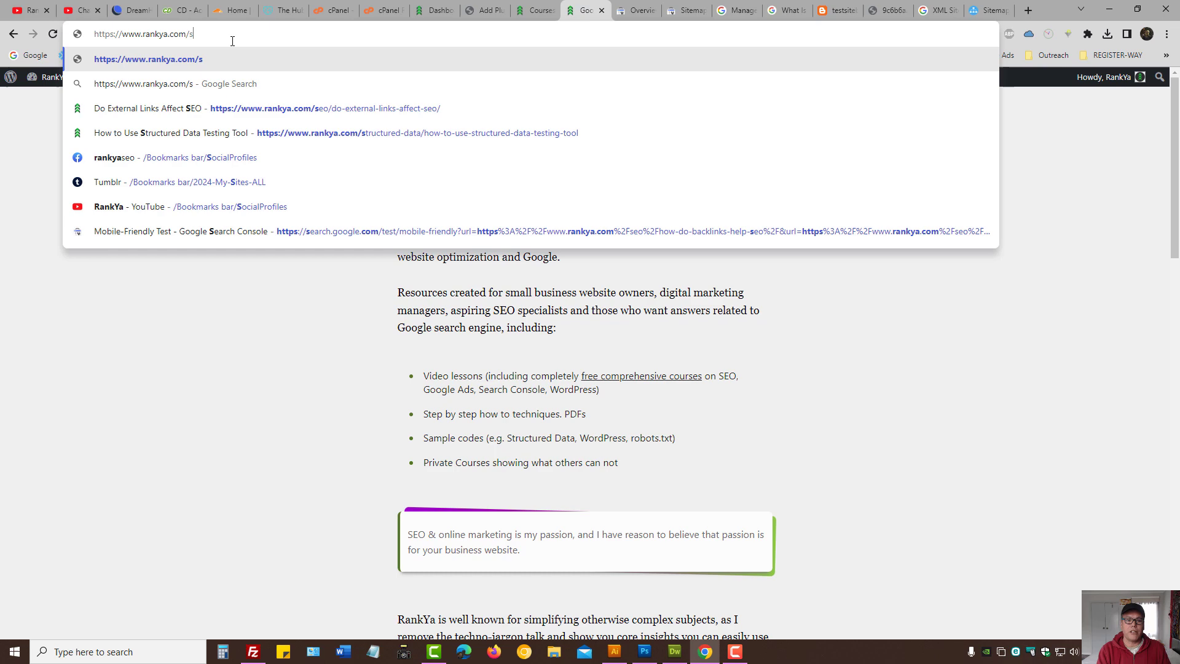
text(itemap)
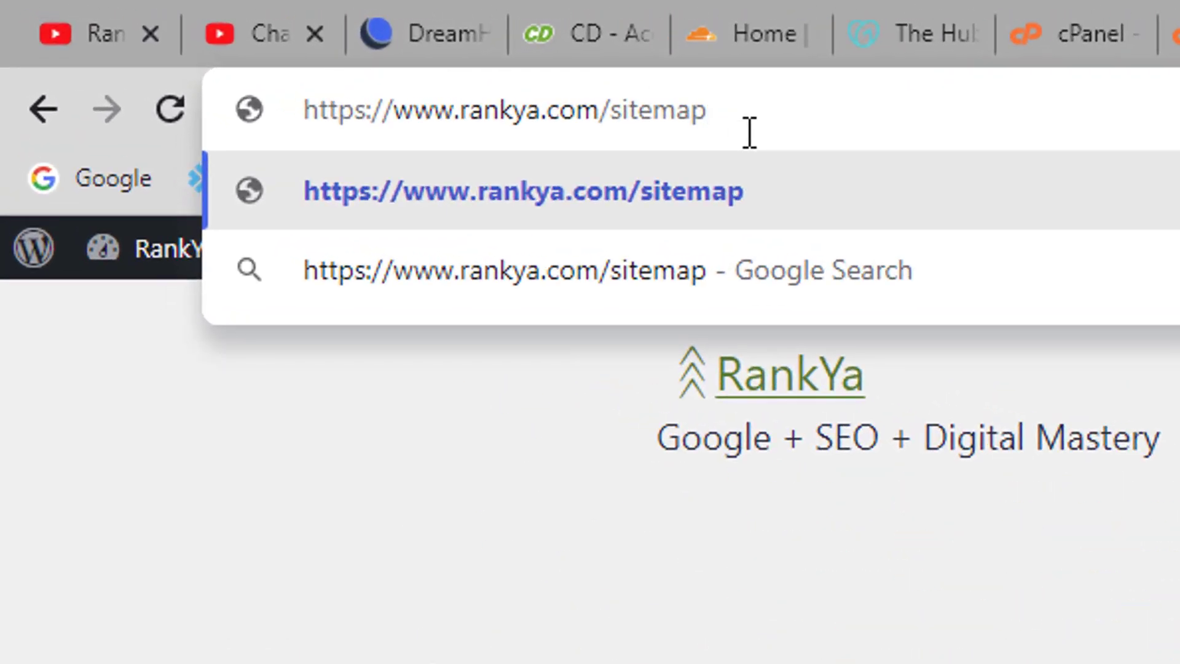
text(.xml)
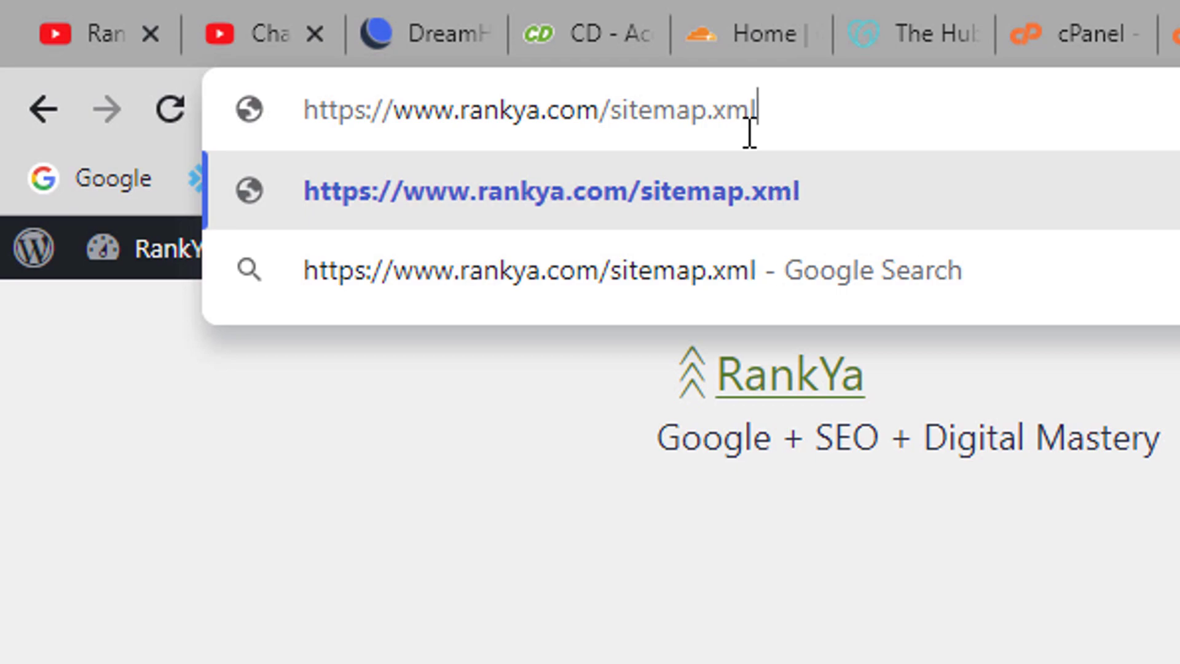
key(Return)
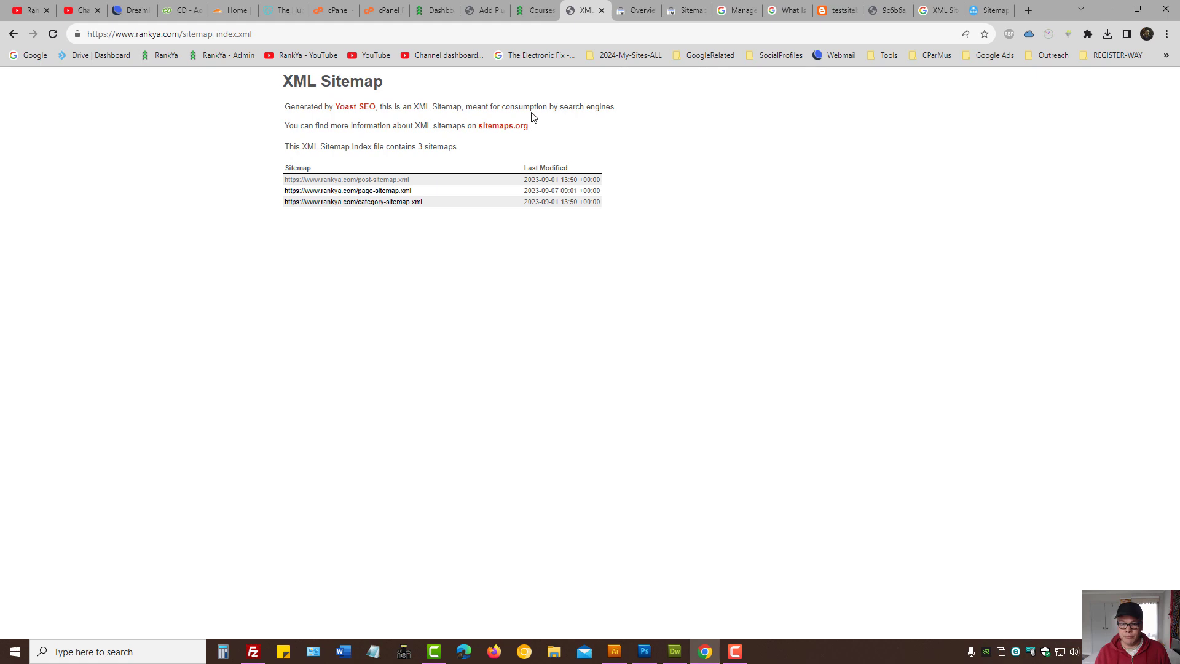
Show the 275 WordPress plugin results for 'xml sitemap', with Yoast SEO already active
click(482, 11)
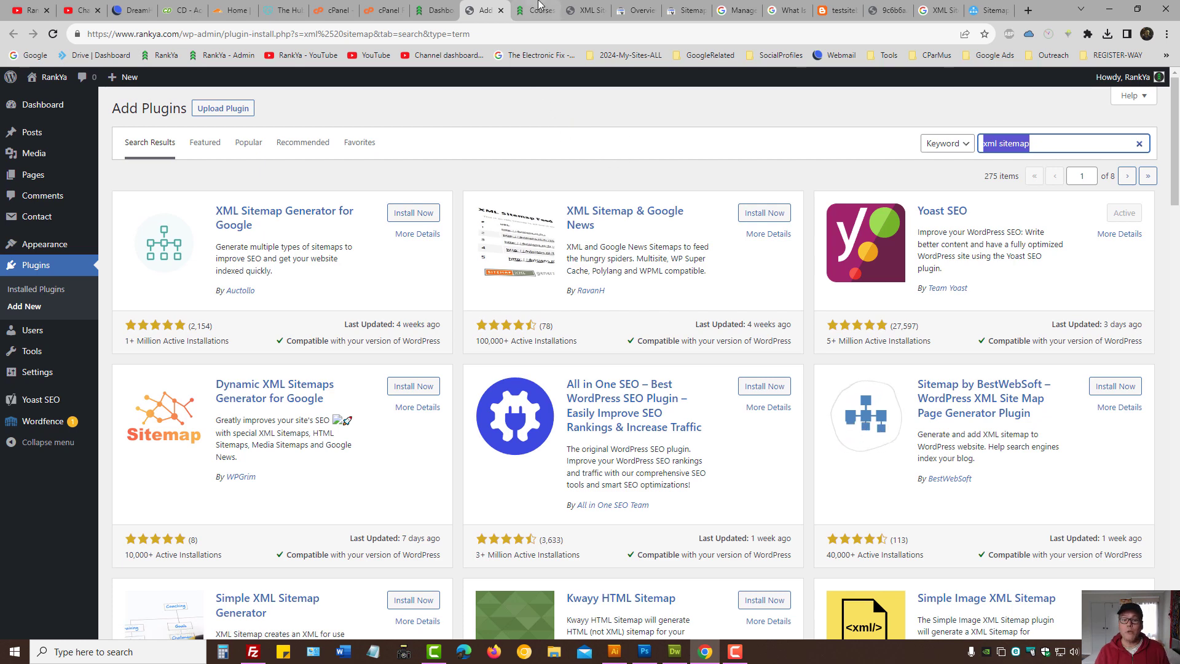
Show the rankya.com Courses page listing 'SEO for the Future (New)' and 'Master Class'
click(534, 10)
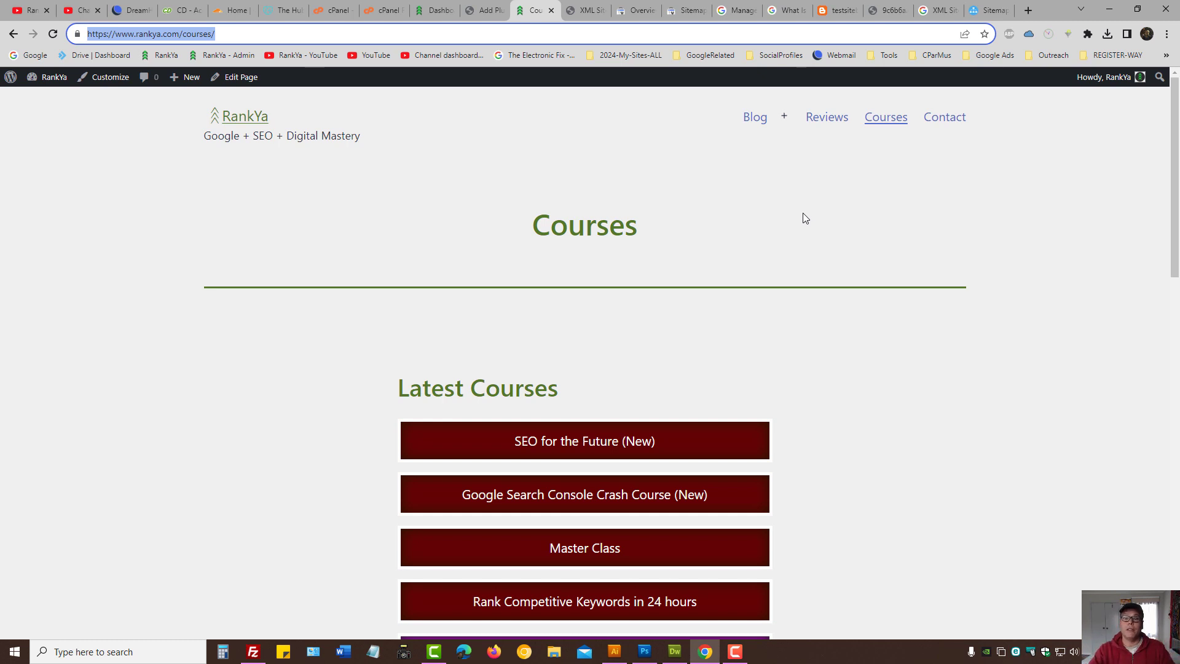
Open the RankYa homepage in a new tab from its logo, then return to Search Console Sitemaps
click(679, 7)
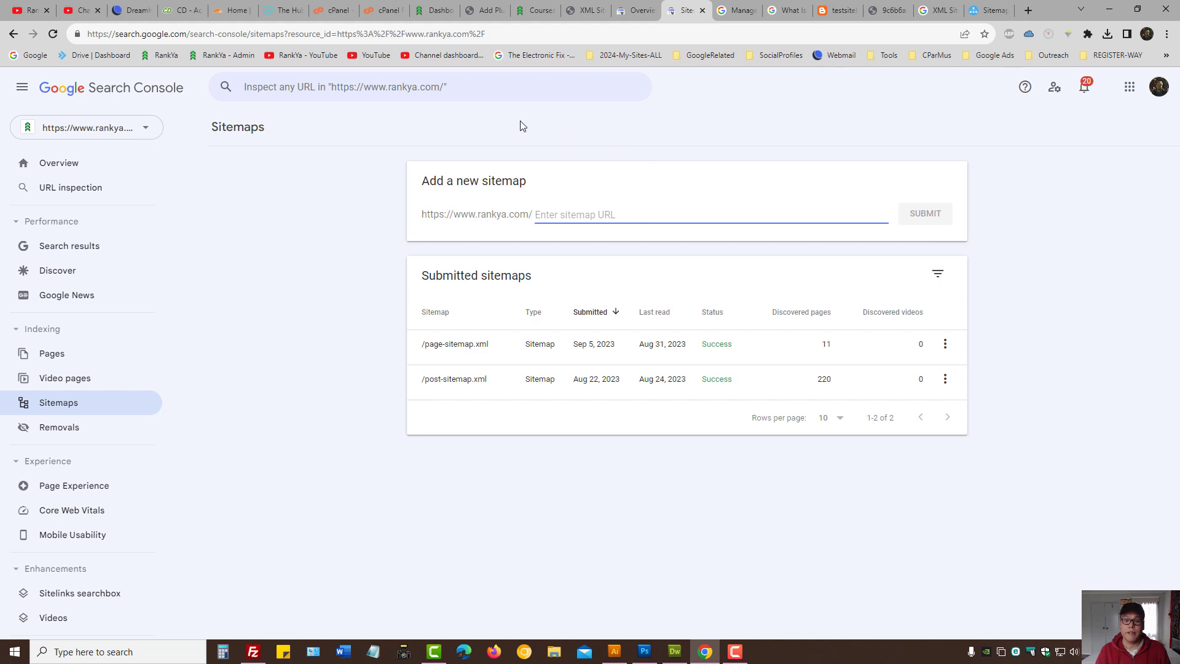
click(530, 9)
middle_click(239, 120)
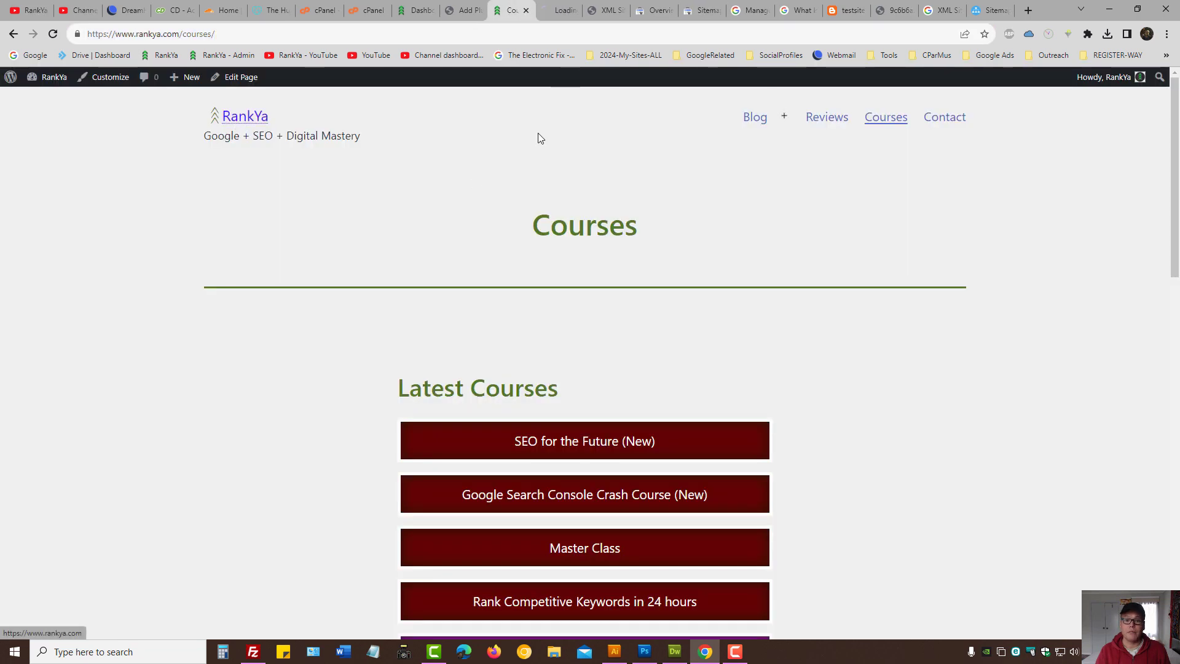
key(ctrl+Tab)
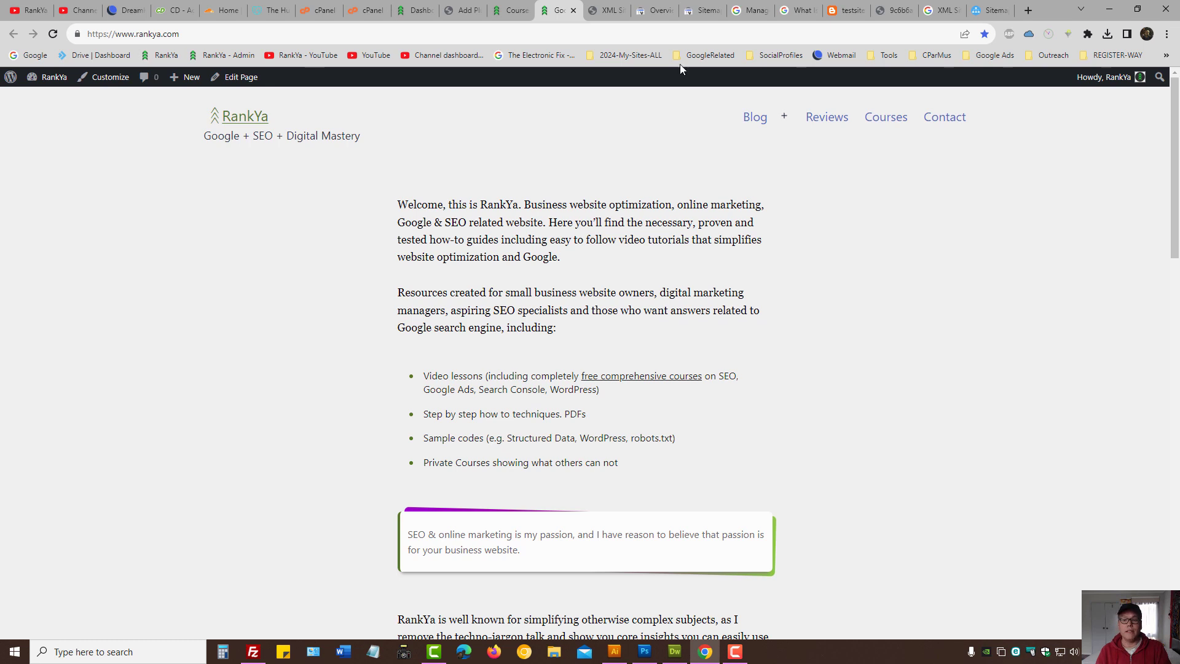
click(701, 11)
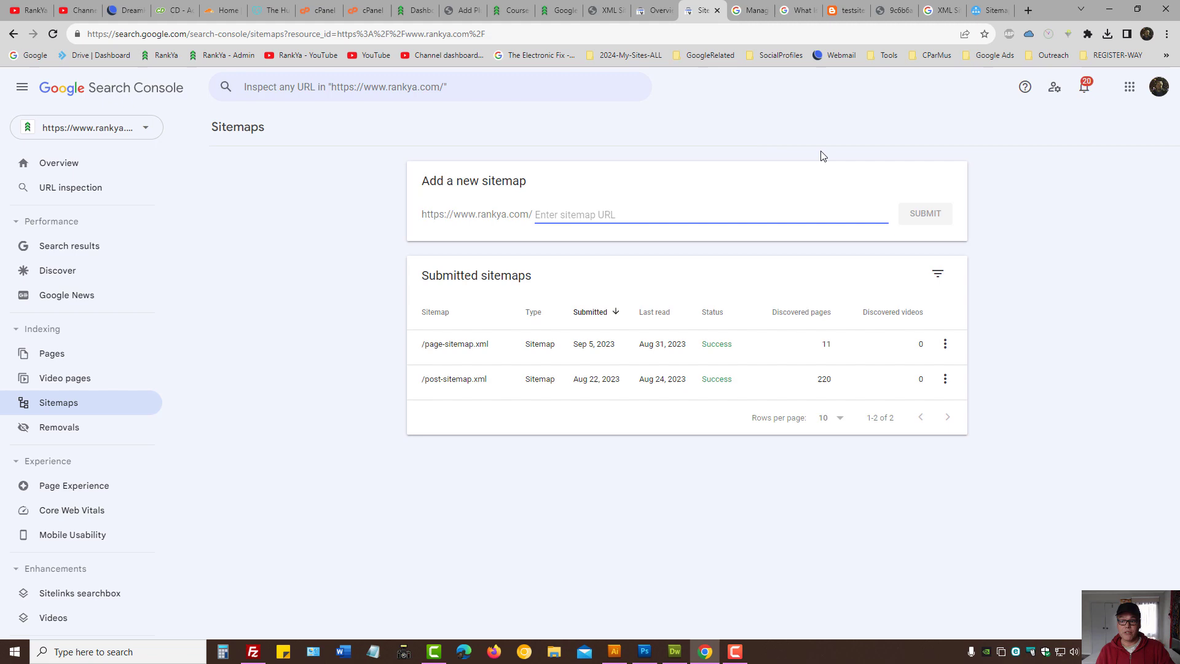
click(990, 10)
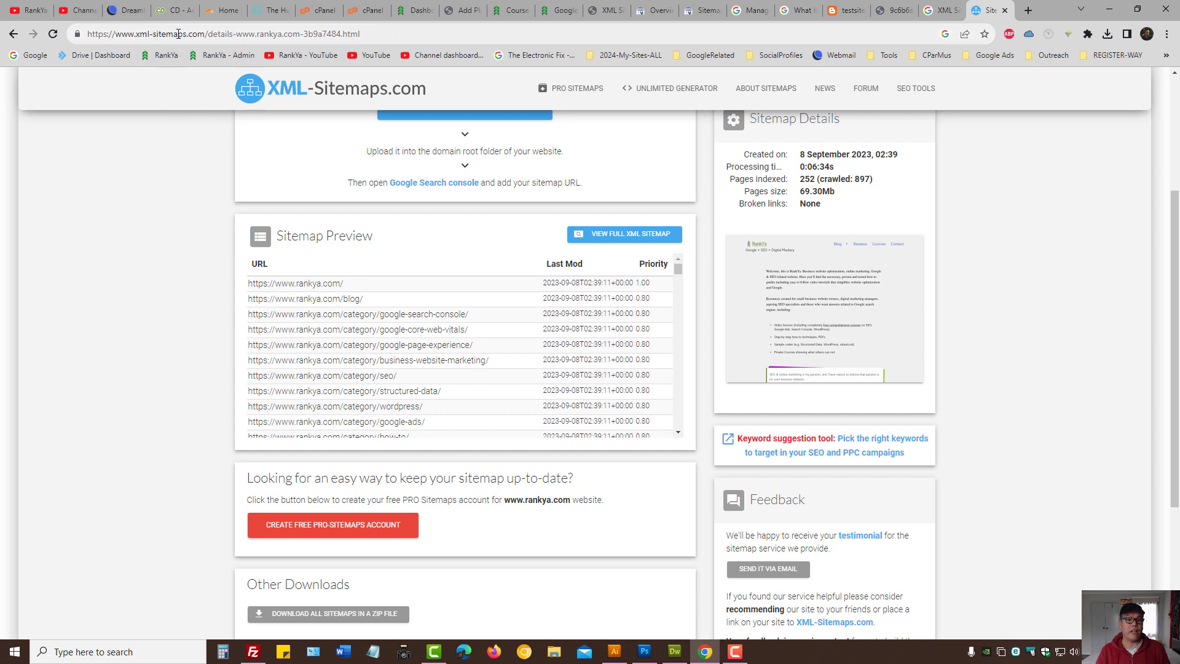
scroll(266, 341, up, 3)
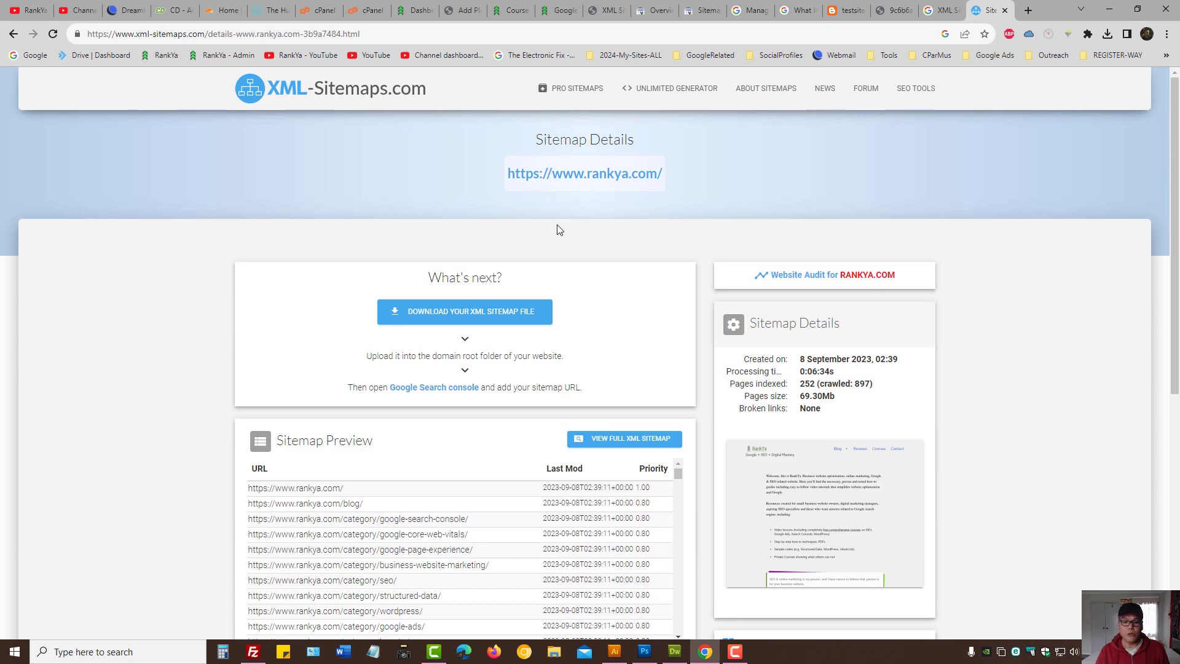
click(581, 176)
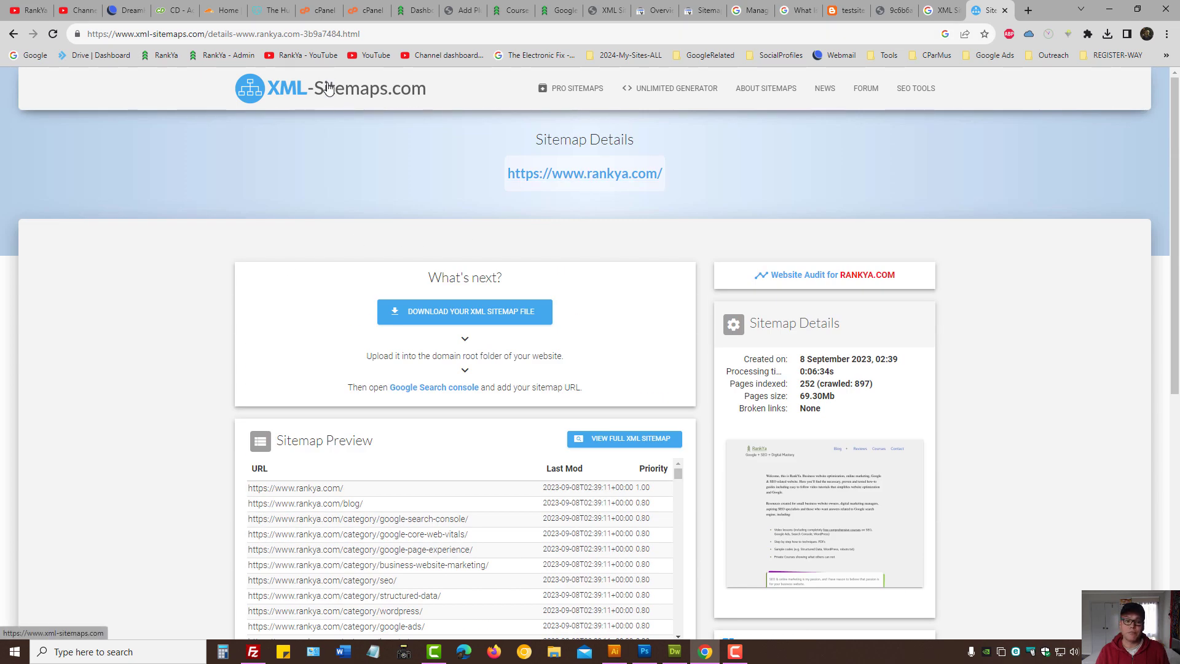
click(992, 13)
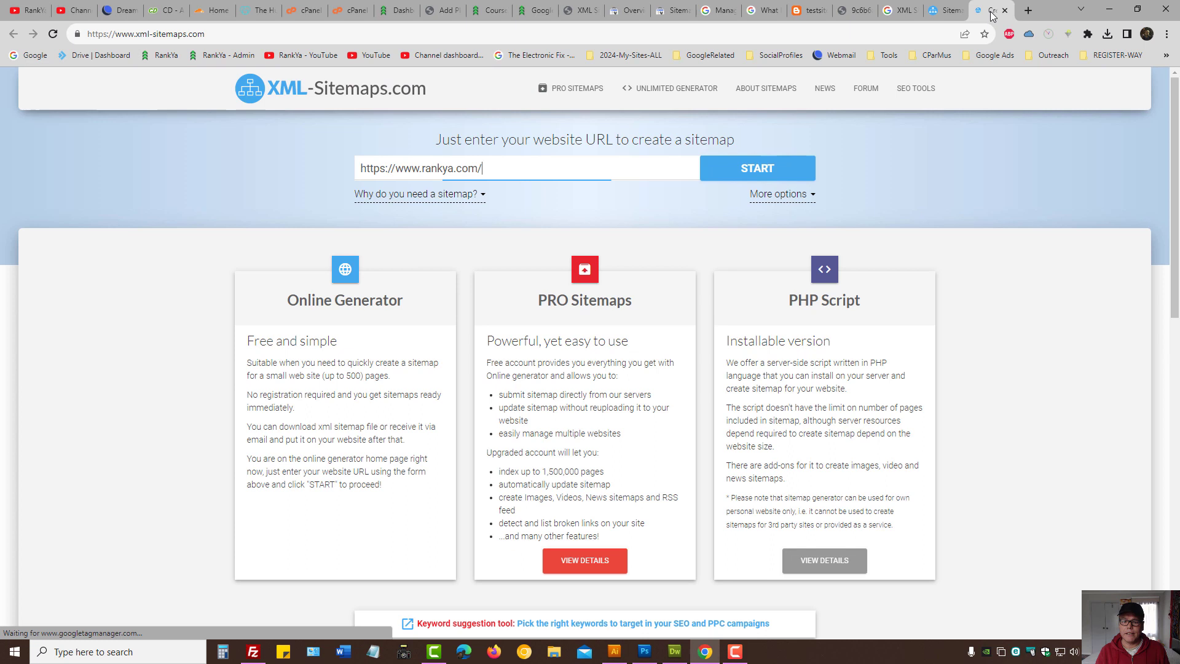
drag(485, 169, 257, 186)
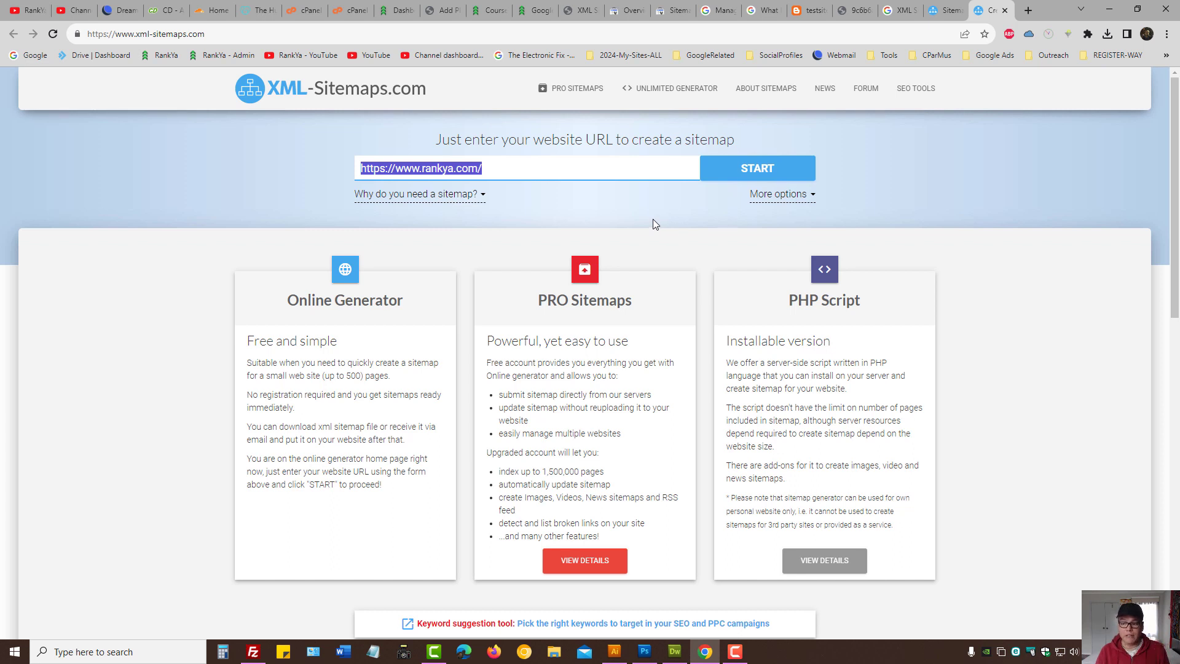
Reveal the downloaded sitemap.xml in the Downloads folder, then go to cPanel's Tools page
click(1107, 34)
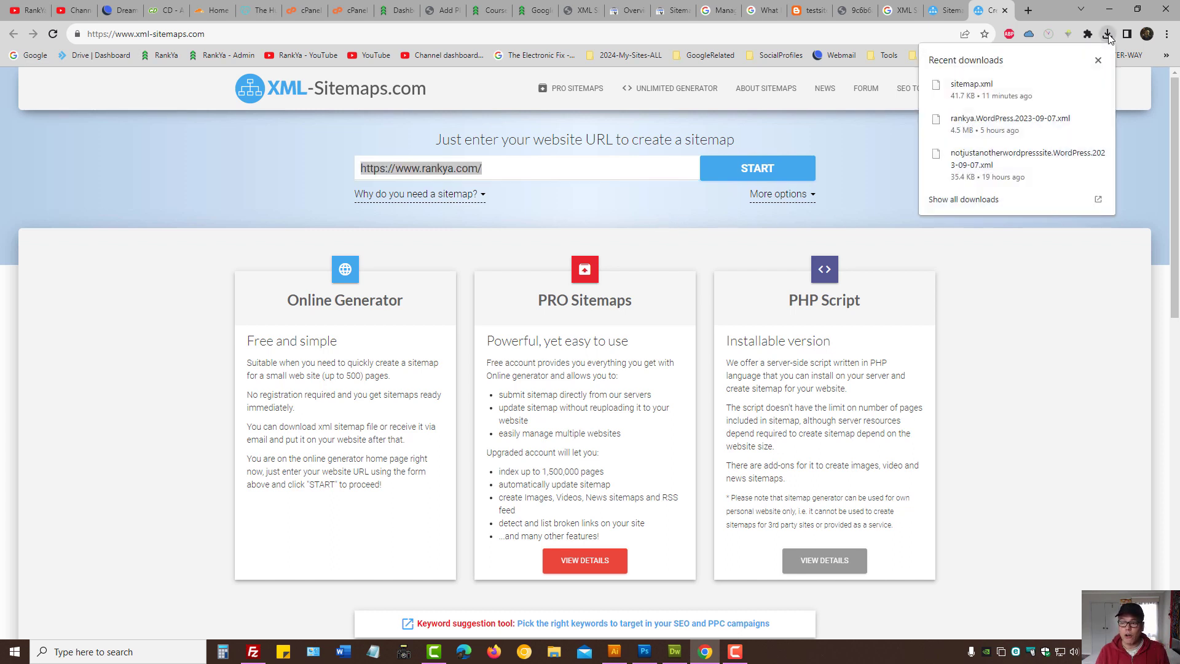
click(1078, 86)
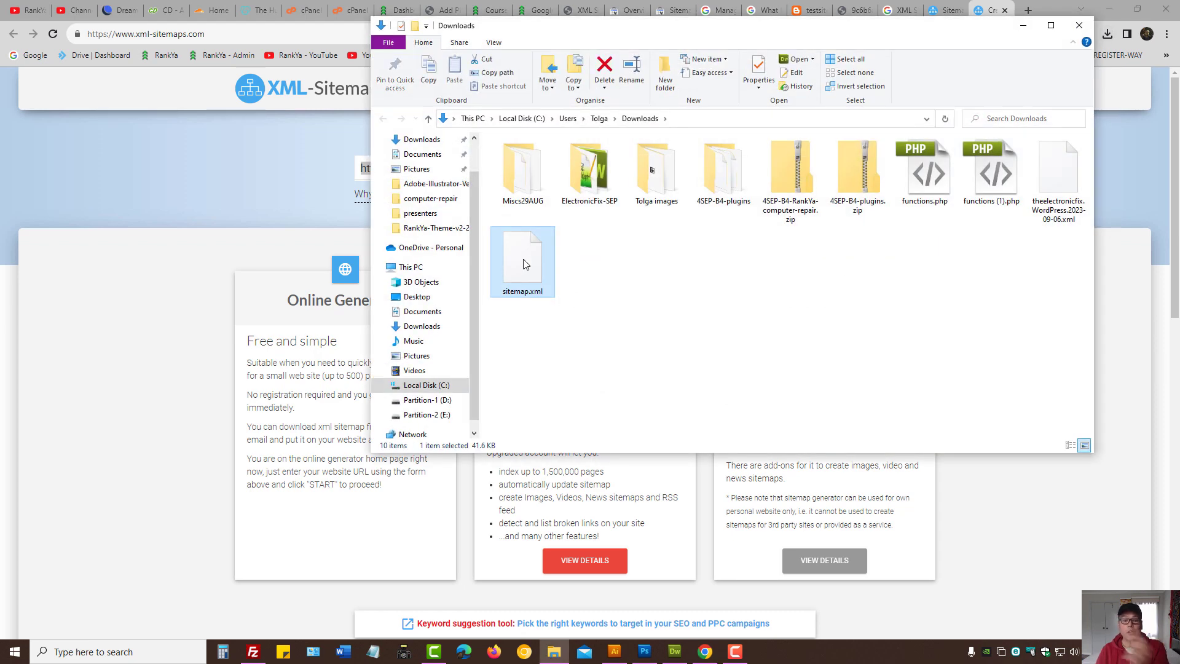
click(144, 317)
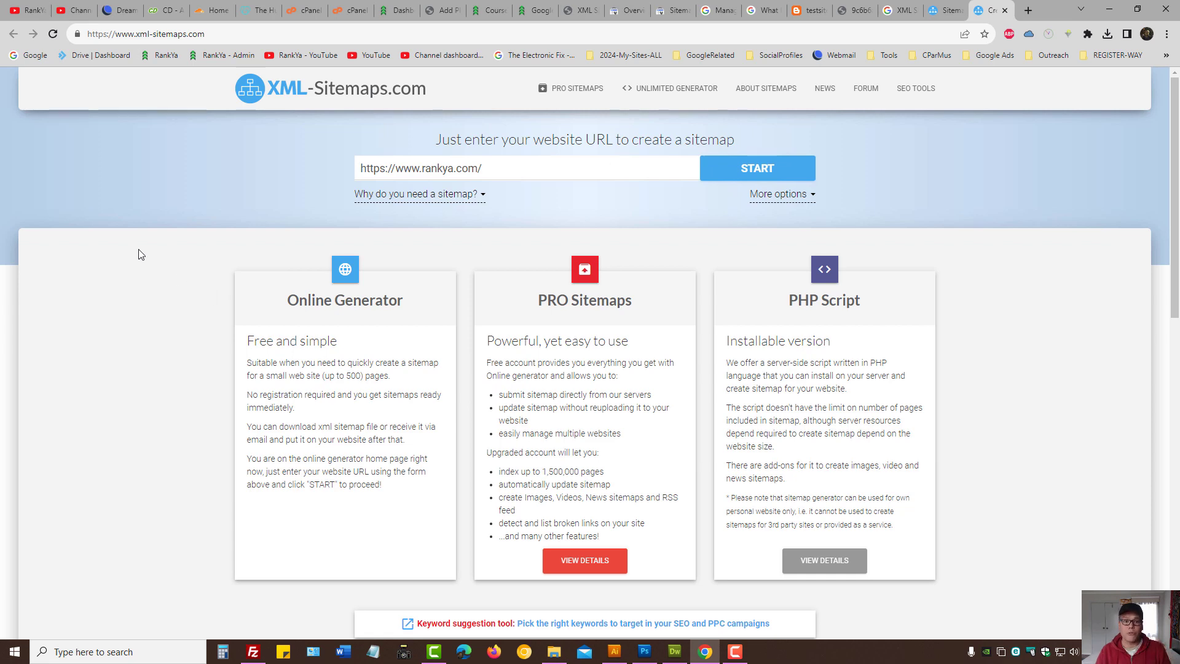
click(304, 10)
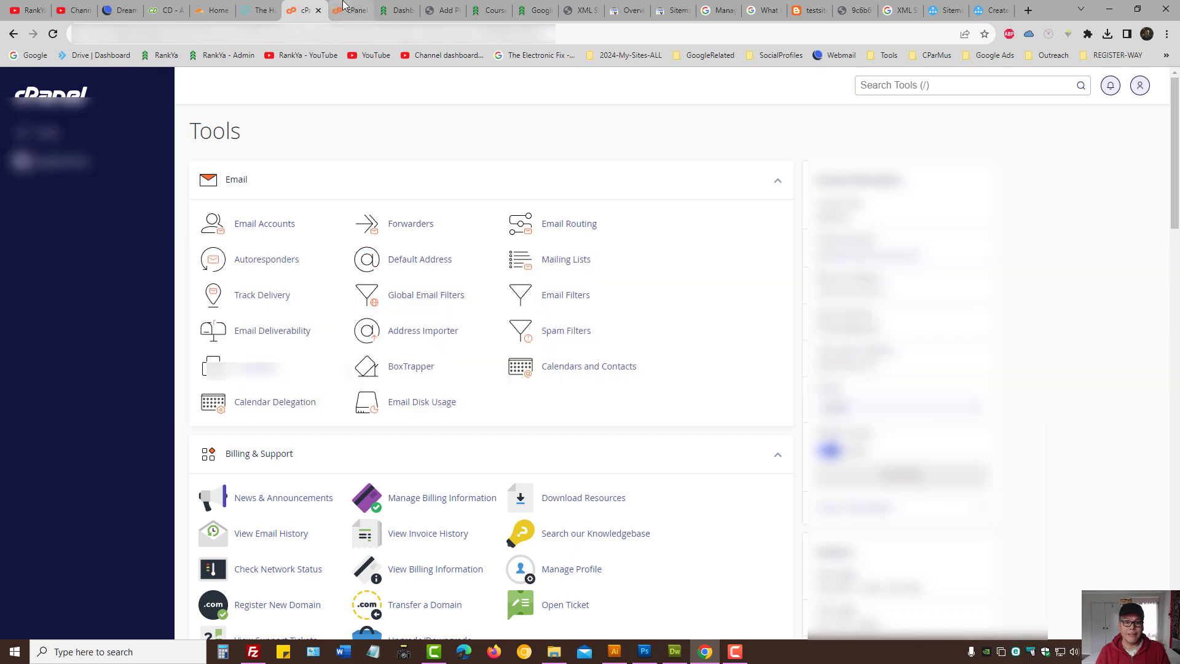
Begin uploading sitemap.xml from Downloads via File Manager, cancel, and go back to Search Console Sitemaps
key(ctrl+Tab)
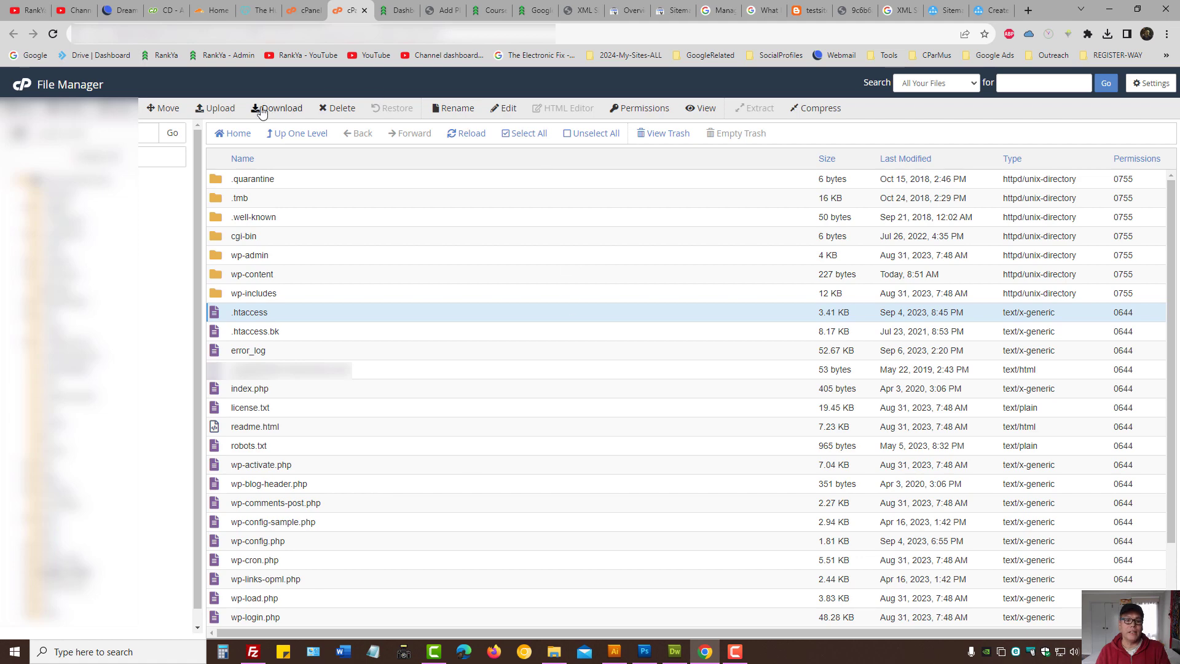
click(207, 106)
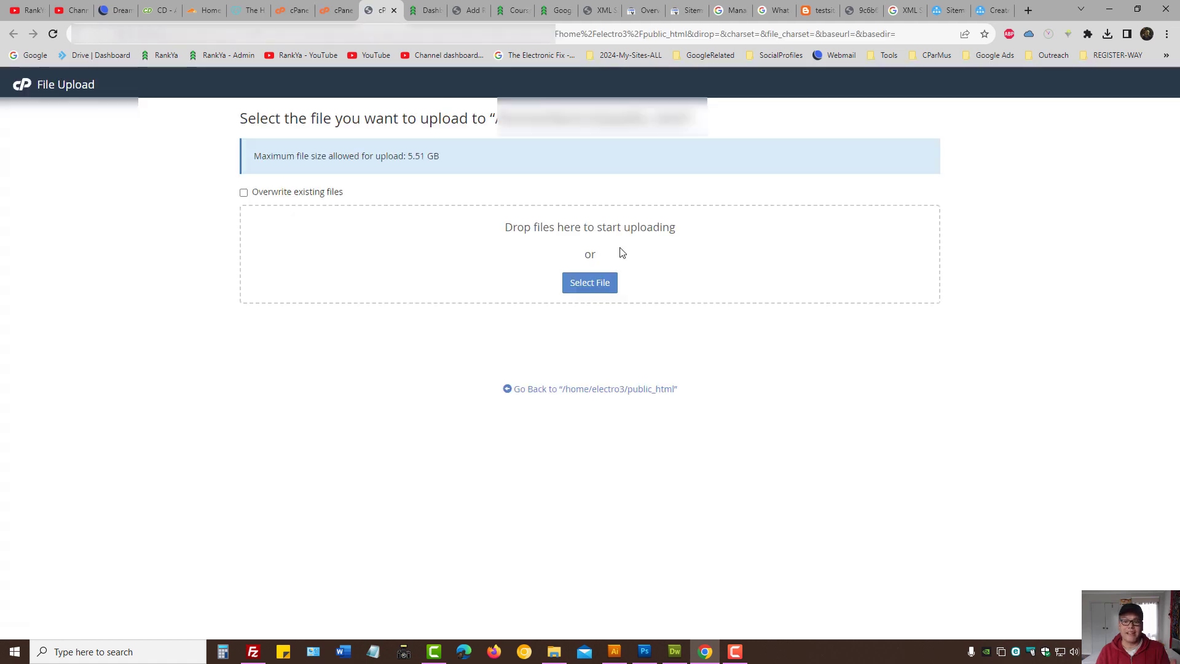
click(569, 283)
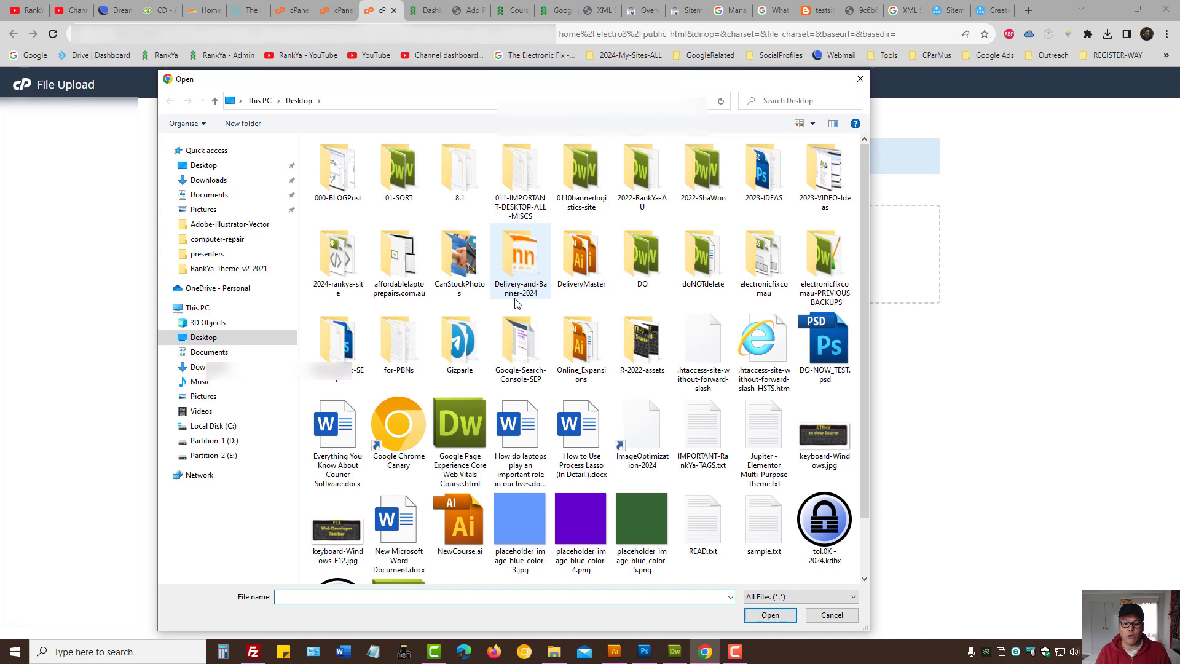
click(208, 180)
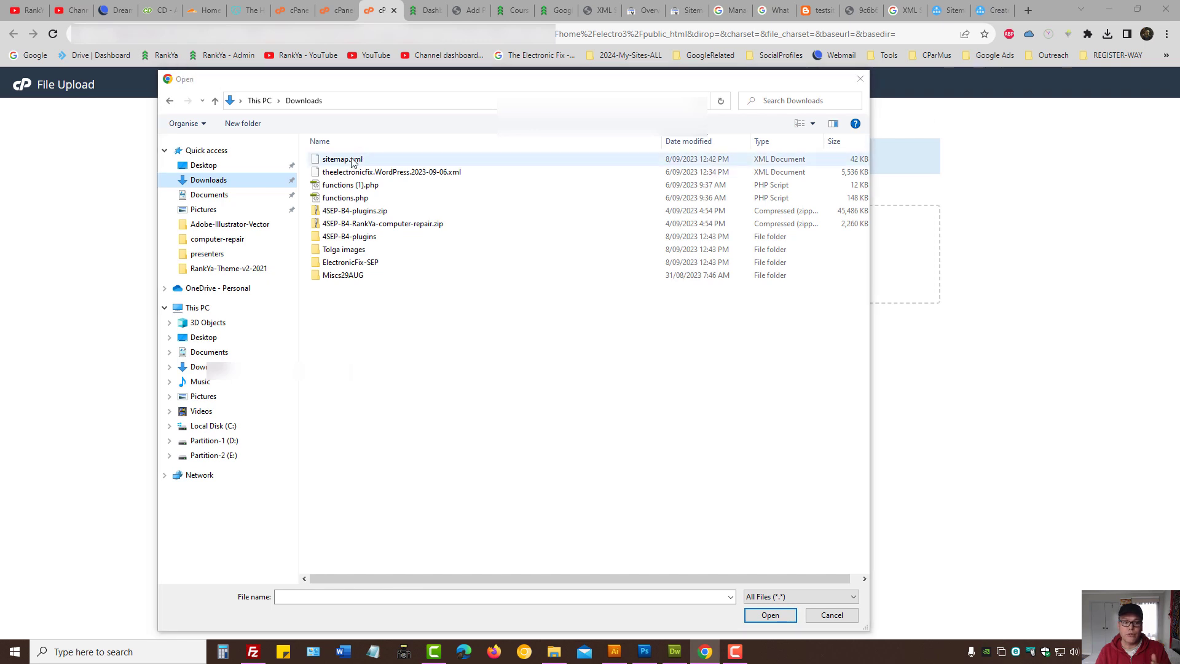
click(342, 159)
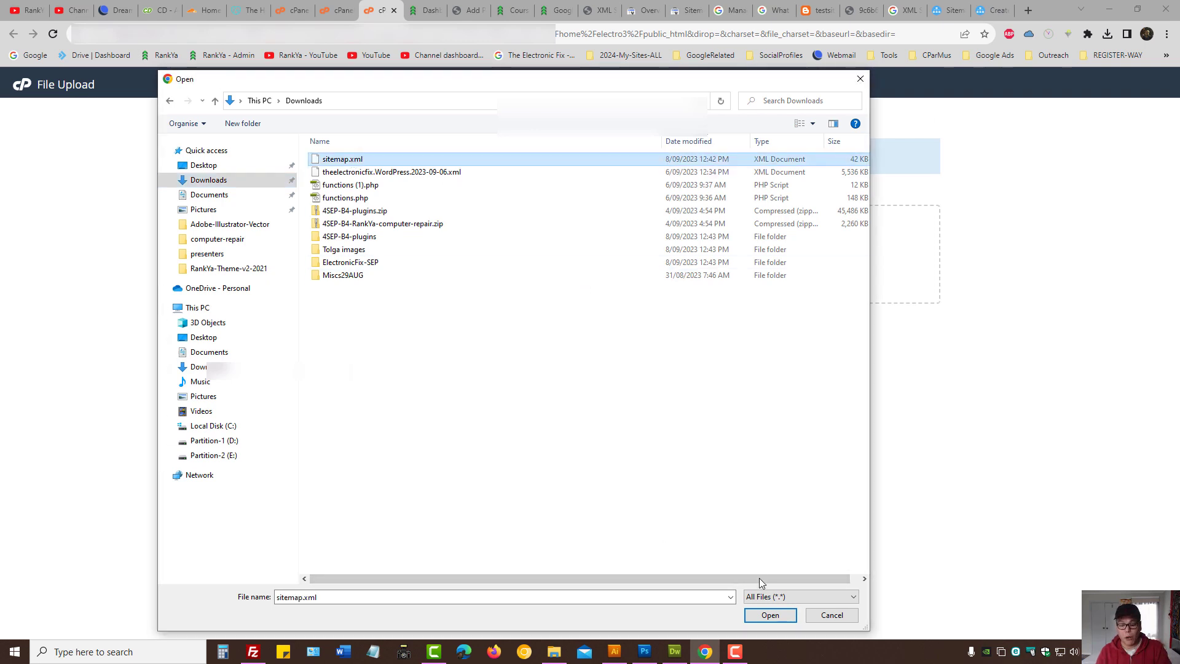
click(832, 615)
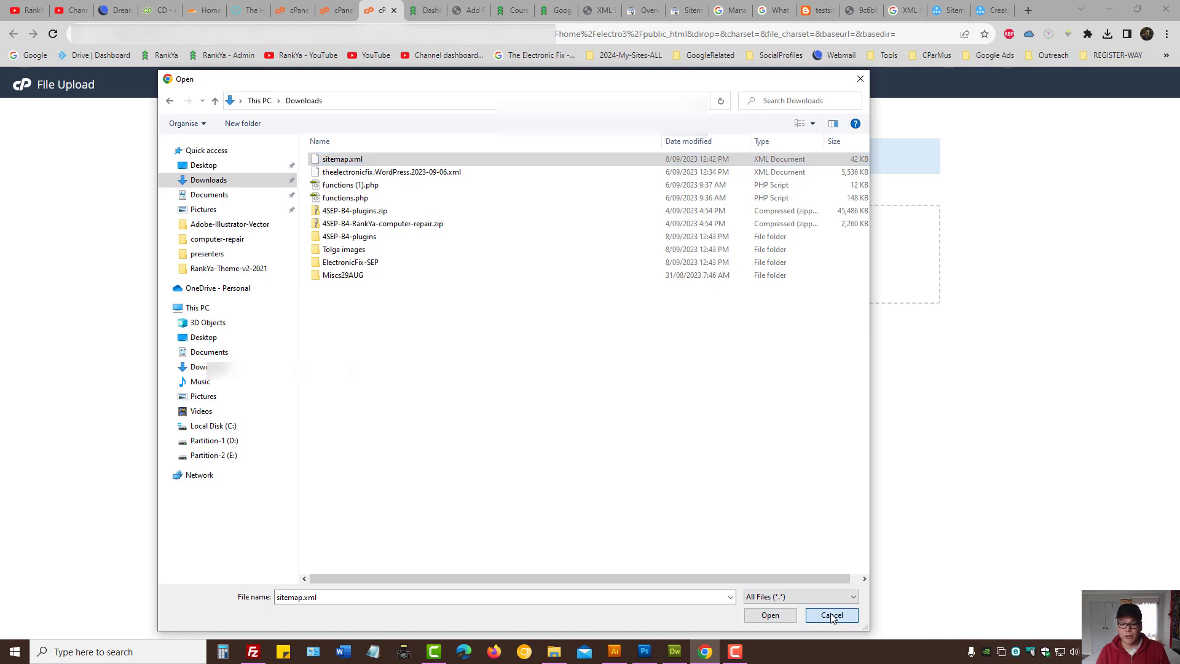
click(696, 5)
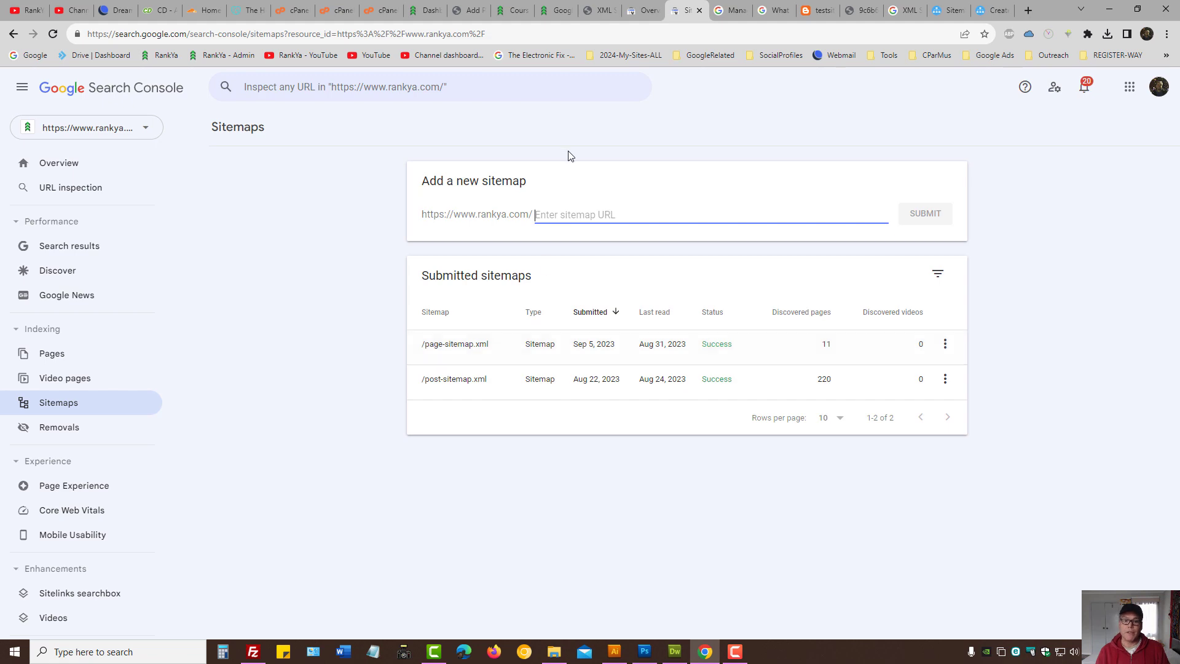
click(556, 10)
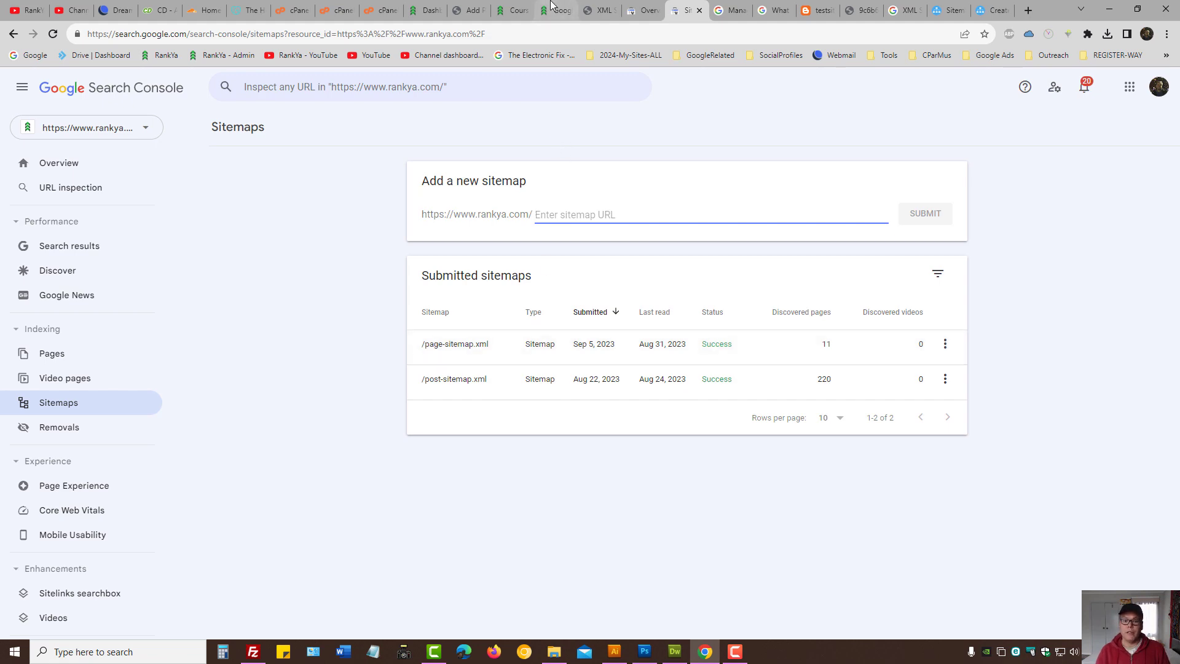
scroll(430, 386, down, 15)
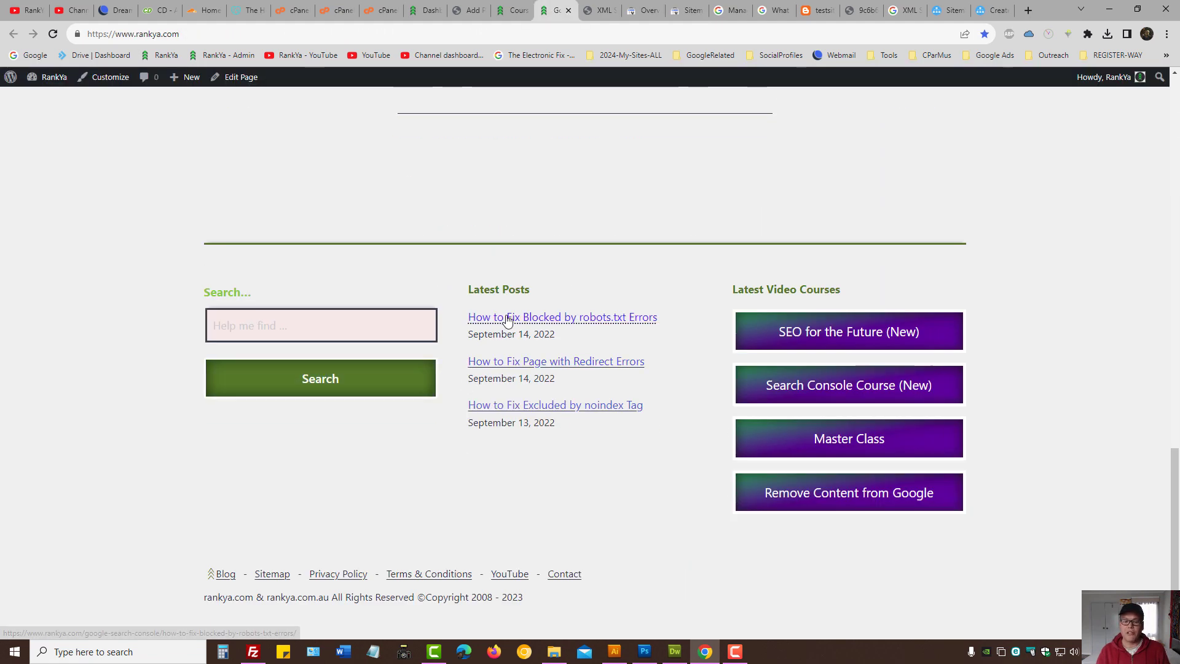
click(503, 316)
scroll(421, 363, down, 20)
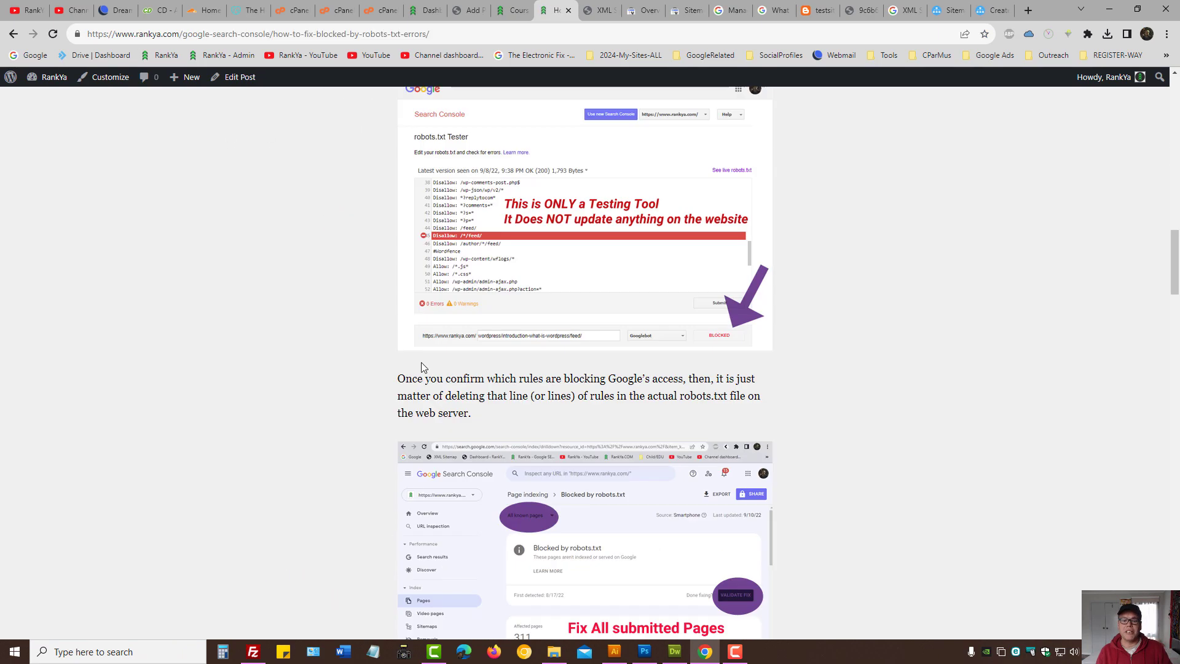
scroll(413, 380, up, 10)
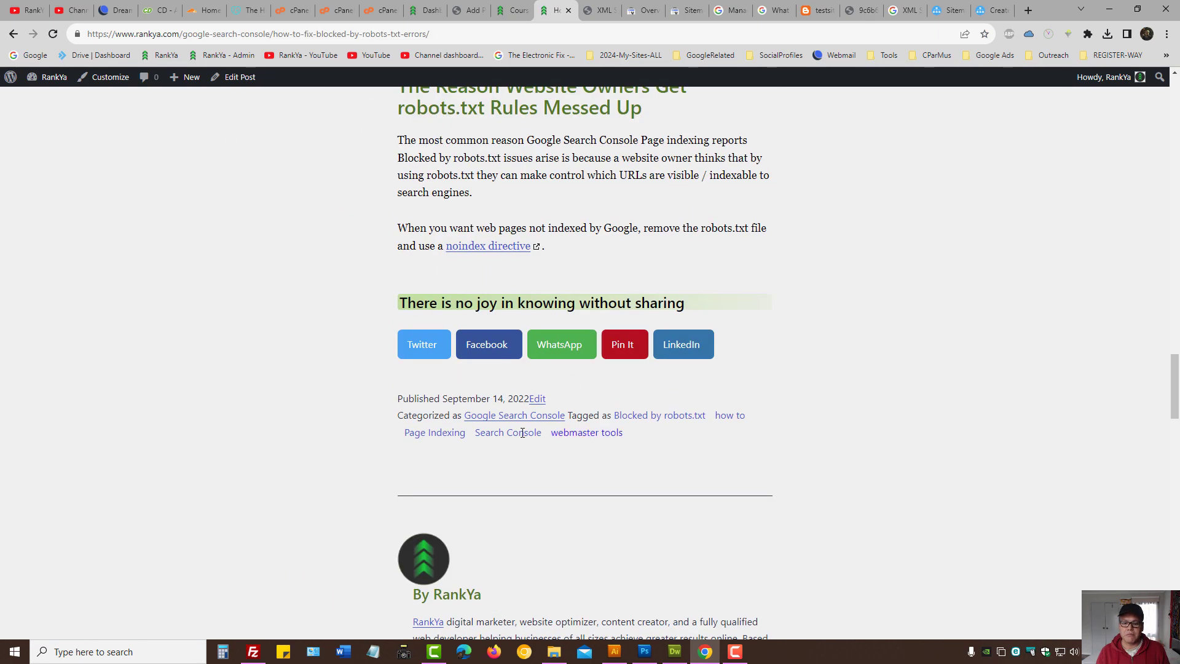
click(729, 416)
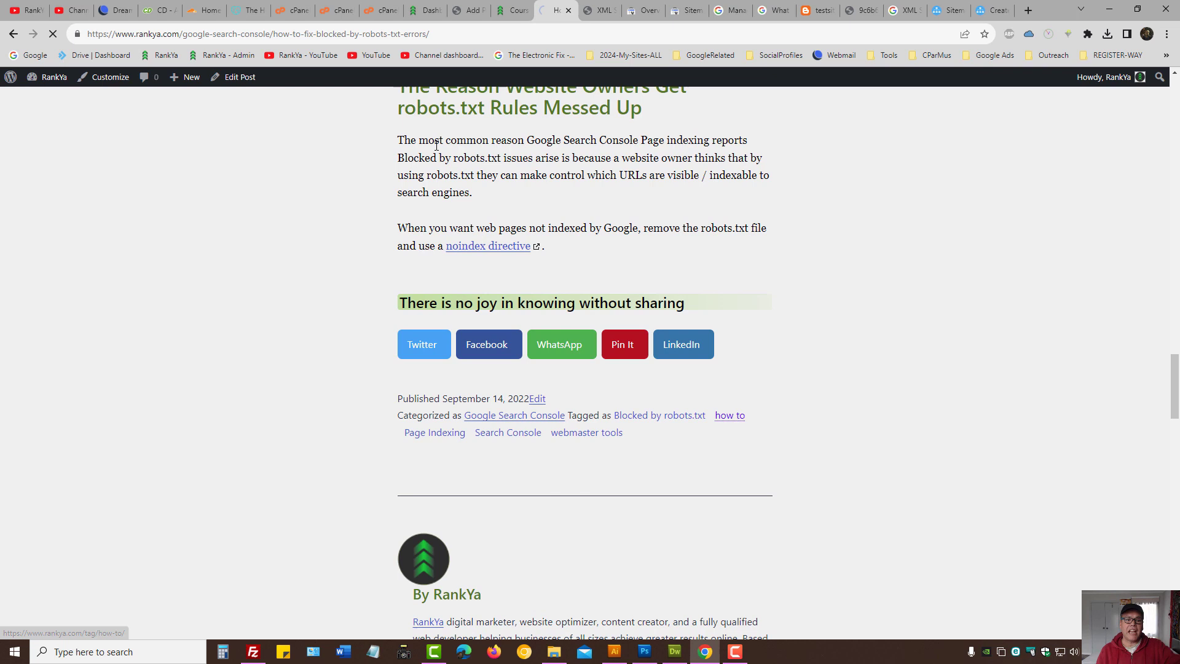
key(ctrl+l)
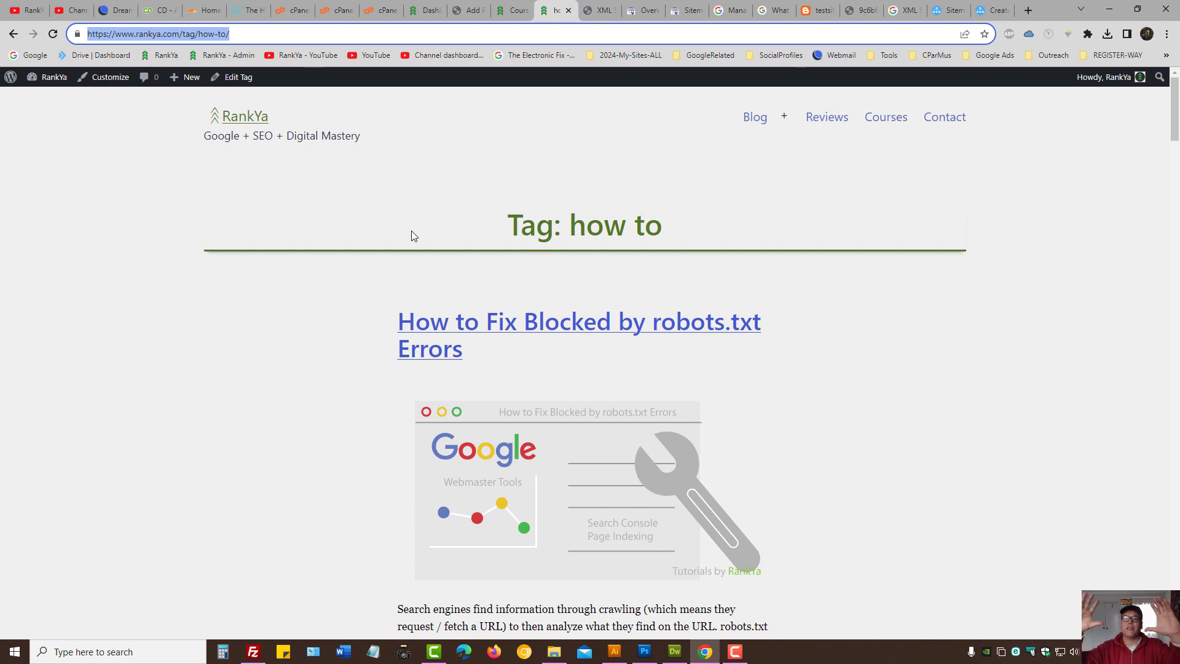
click(181, 34)
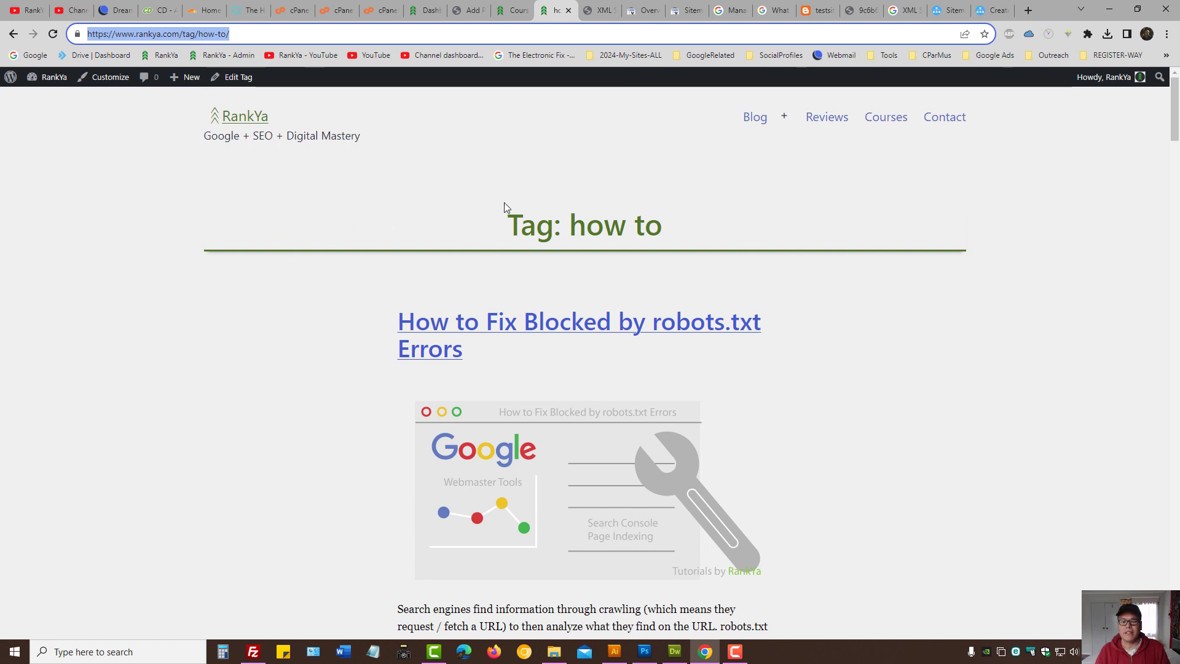
drag(504, 203, 819, 577)
click(713, 264)
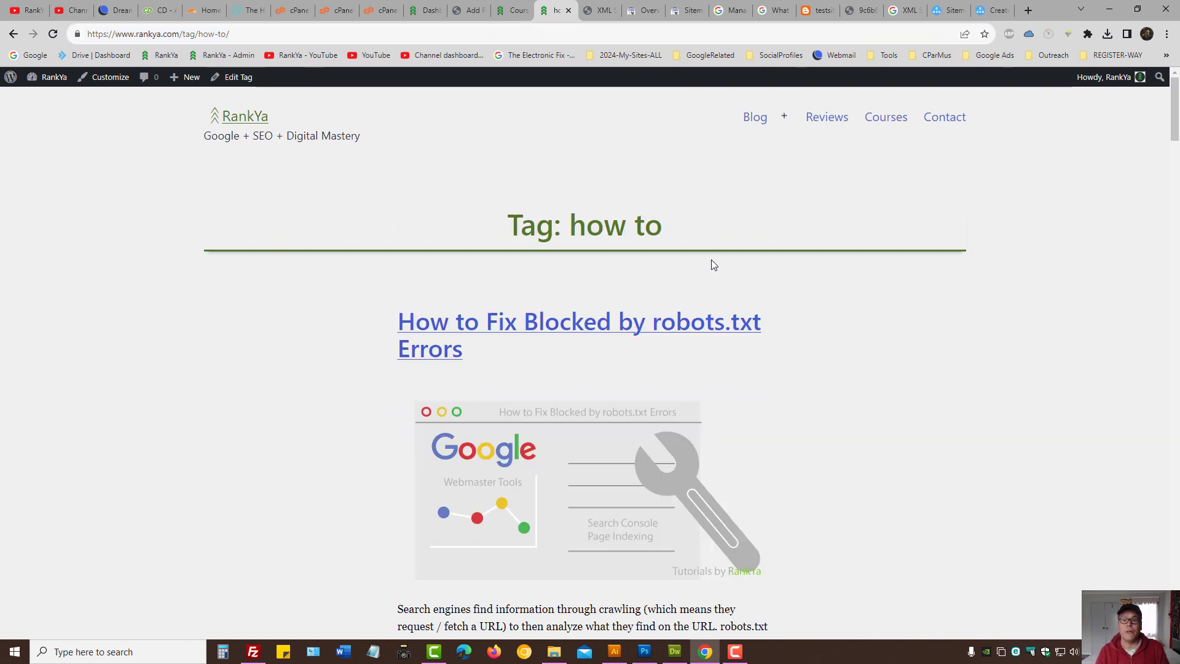
click(692, 6)
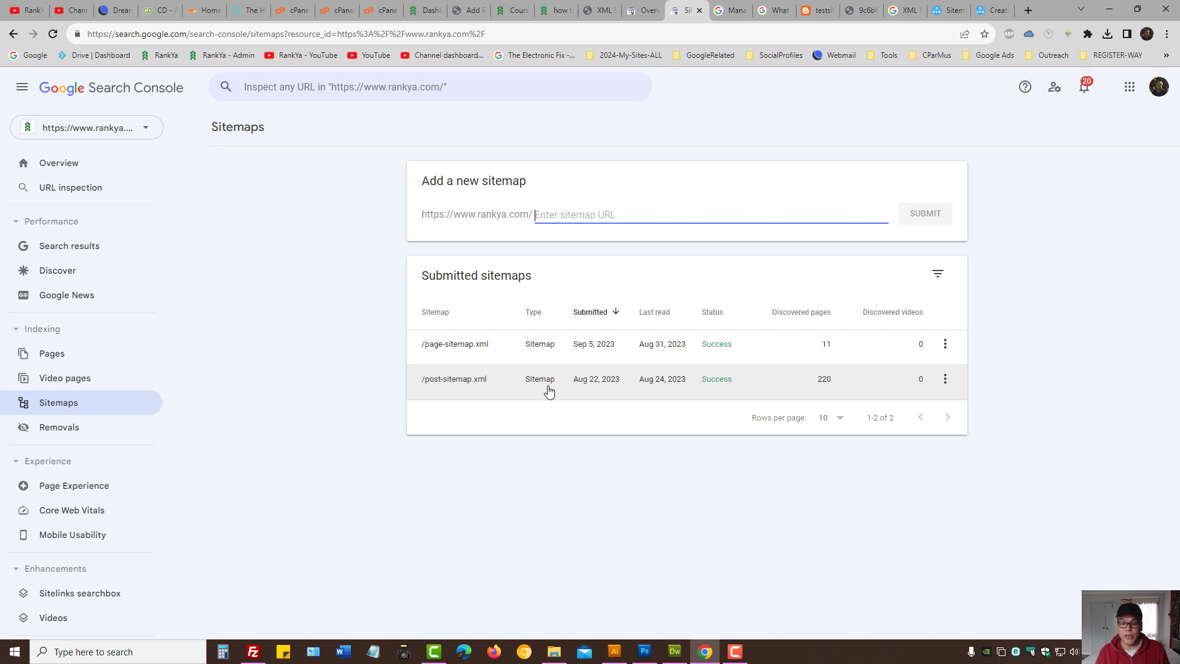
click(614, 386)
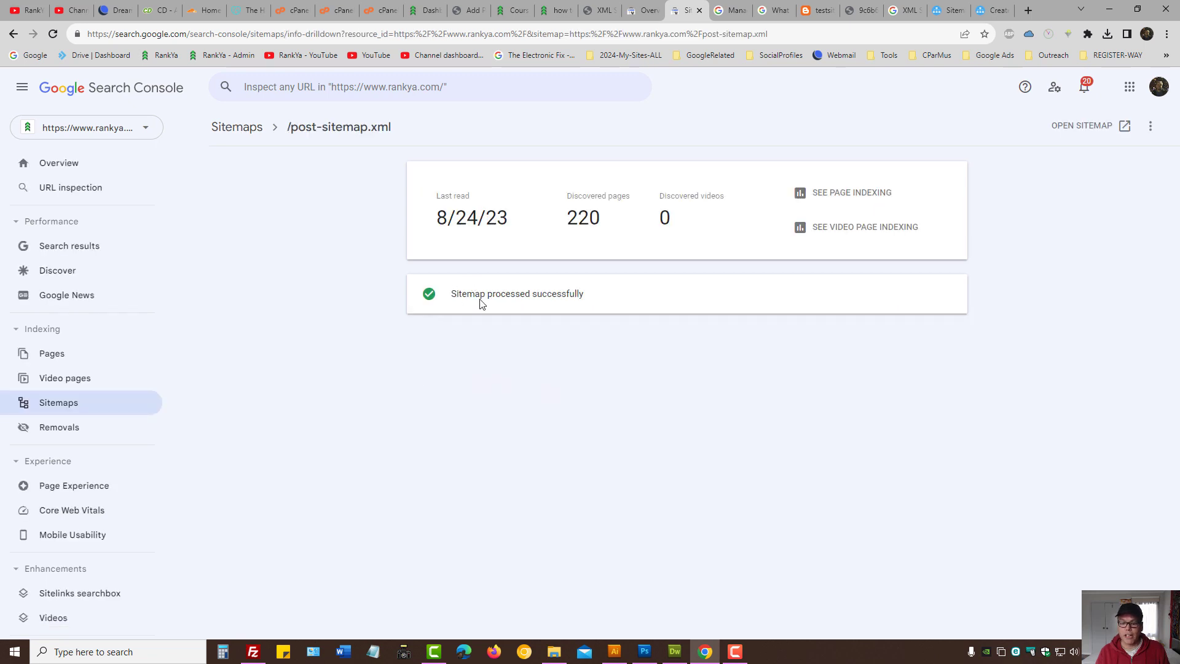
click(827, 197)
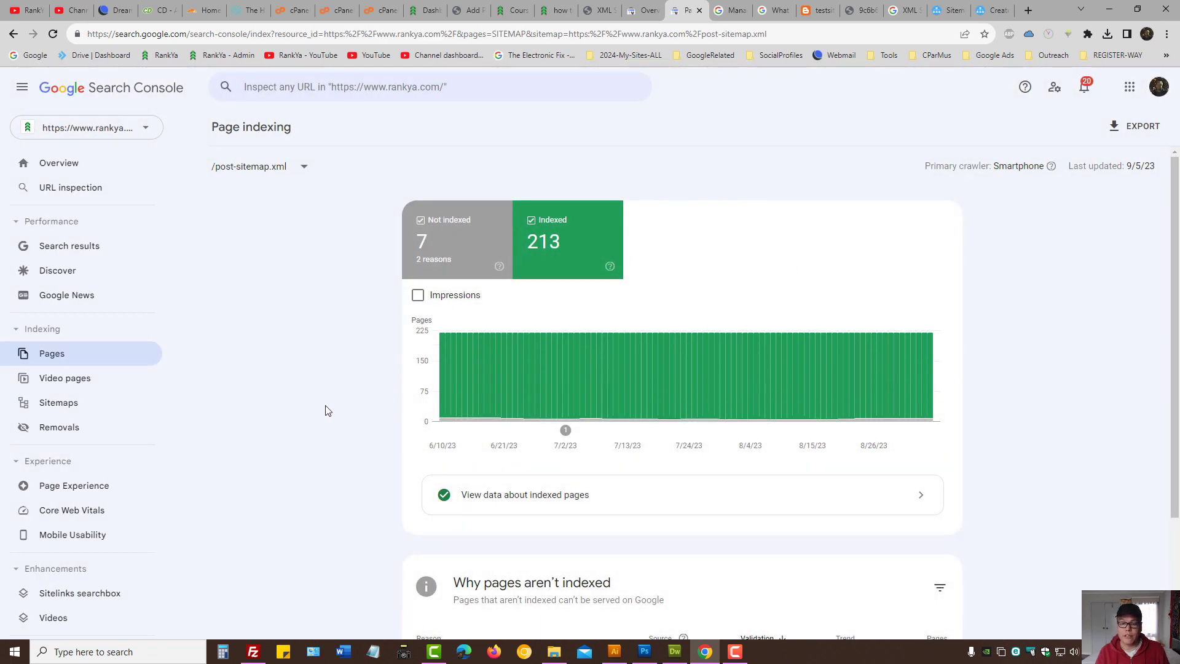
click(68, 404)
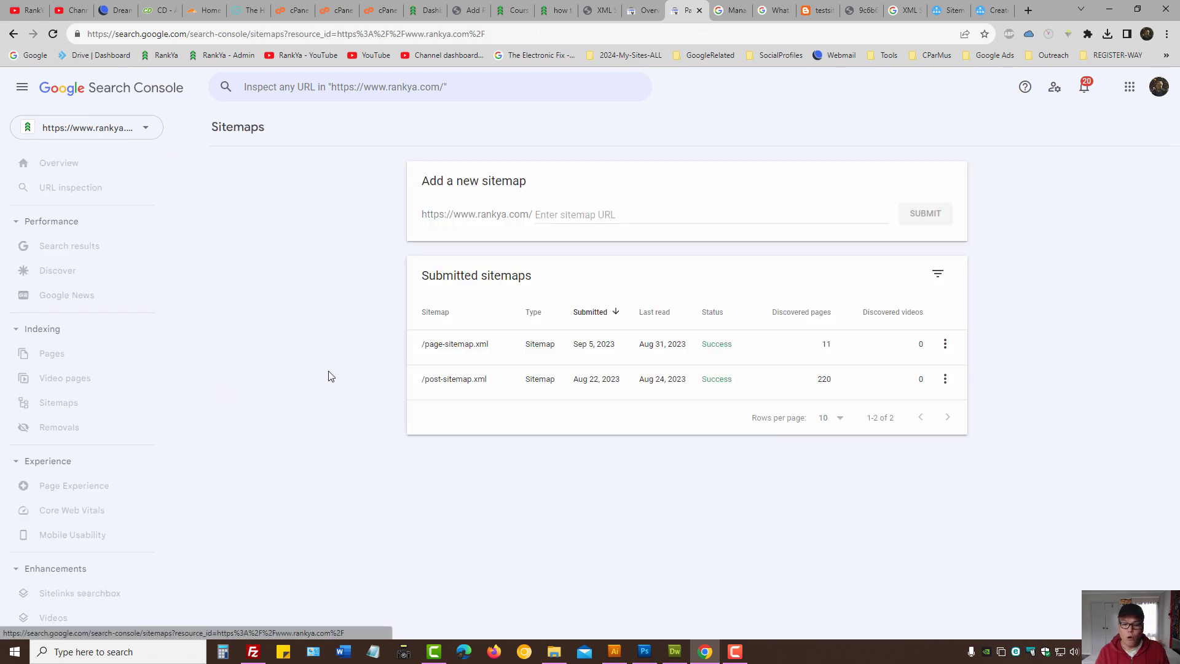
Open the Submitted sitemaps filter options, then move to Google's 'Learn about sitemaps' page
click(938, 273)
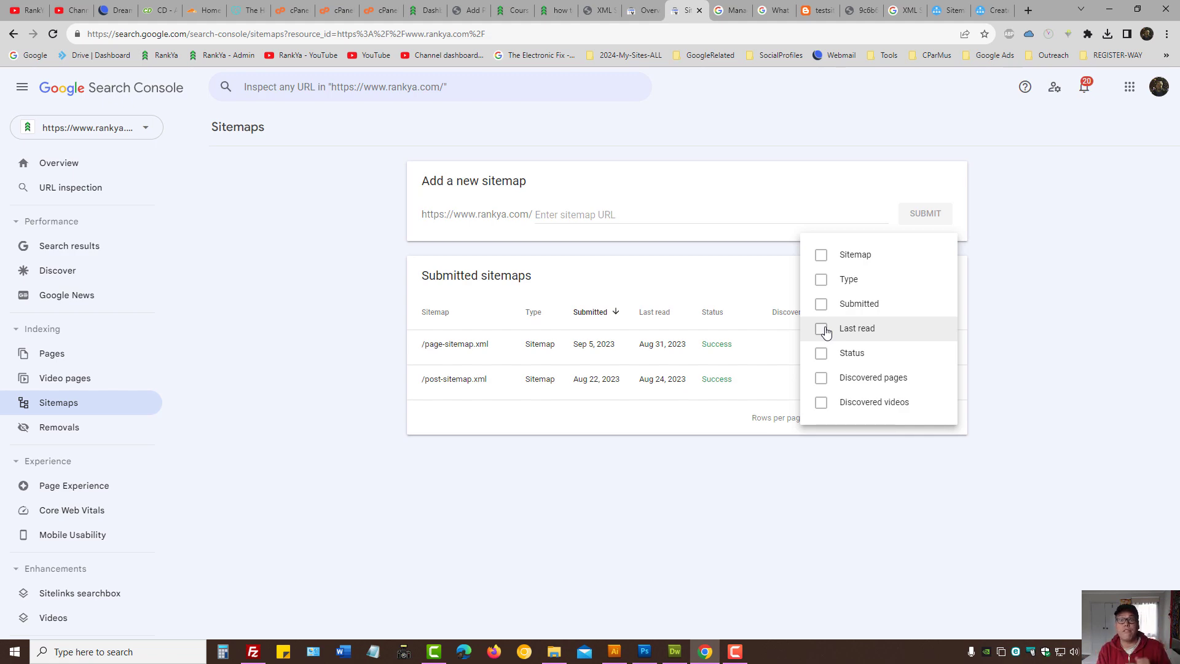
click(775, 10)
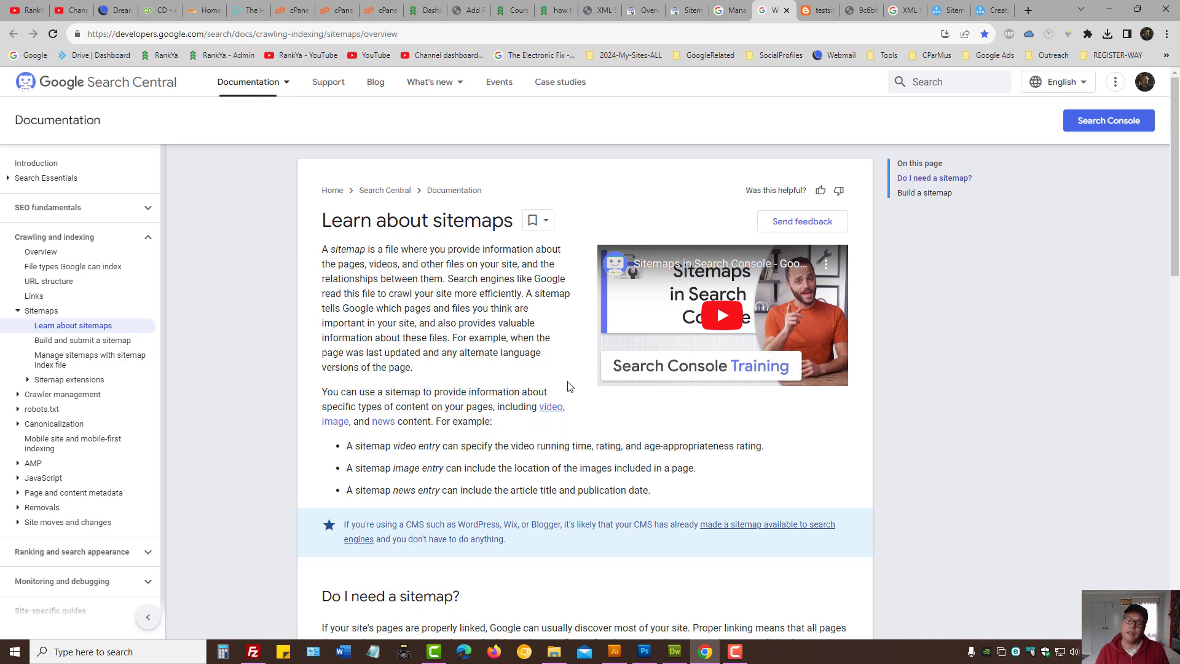
Open the video sitemaps guide in a new tab and scroll down to its example
middle_click(542, 407)
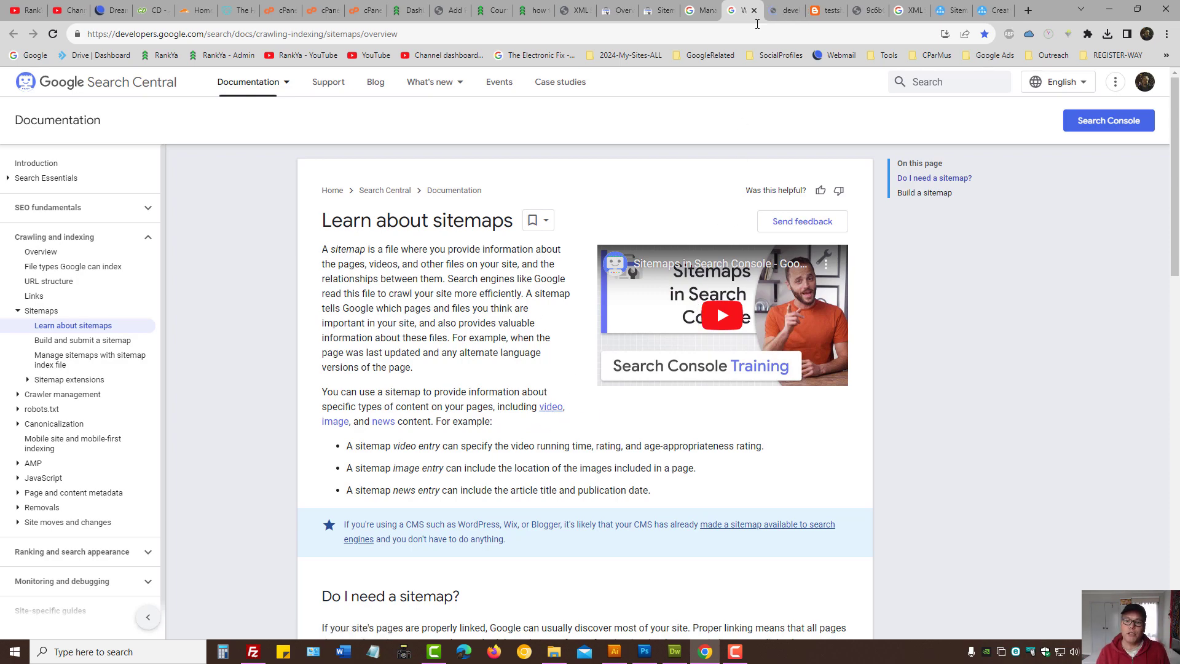
click(776, 11)
scroll(464, 442, down, 4)
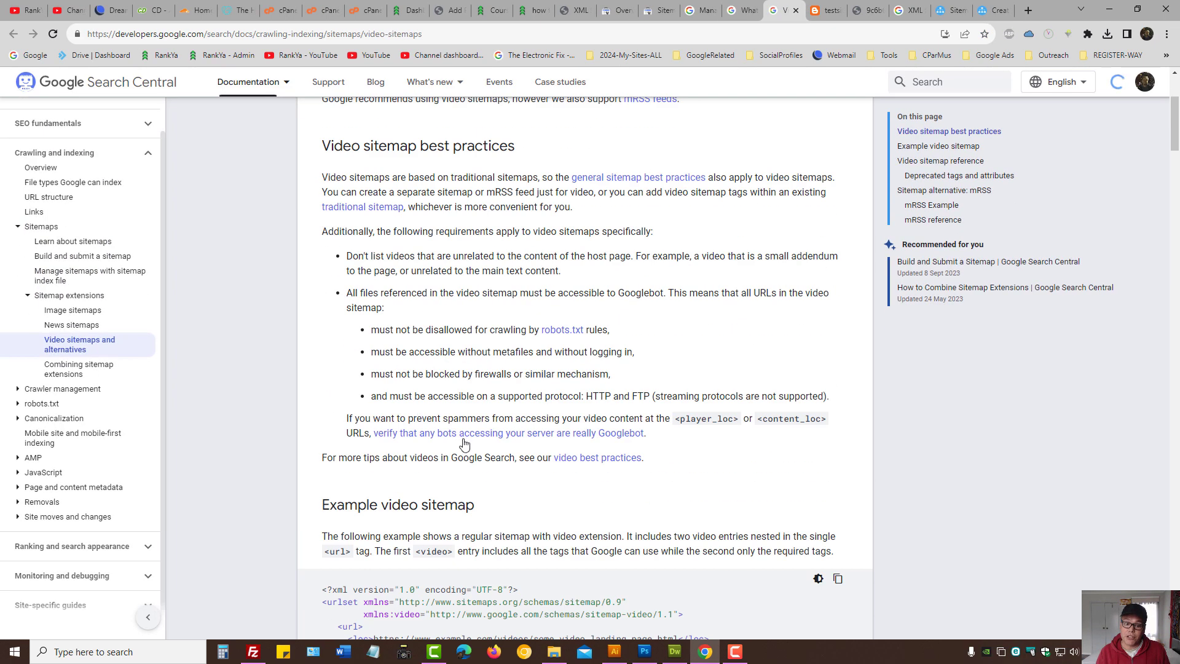
scroll(464, 442, down, 6)
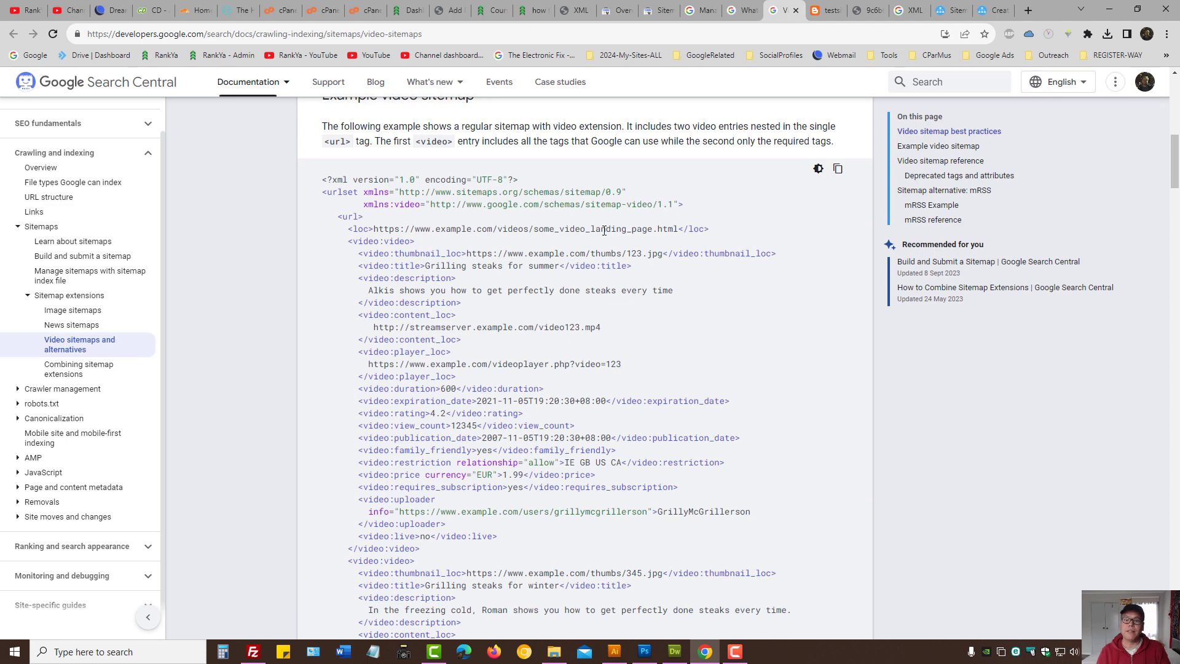
Go back to the Search Console sitemaps list after a brief look at the XML-Sitemaps.com generator
click(655, 10)
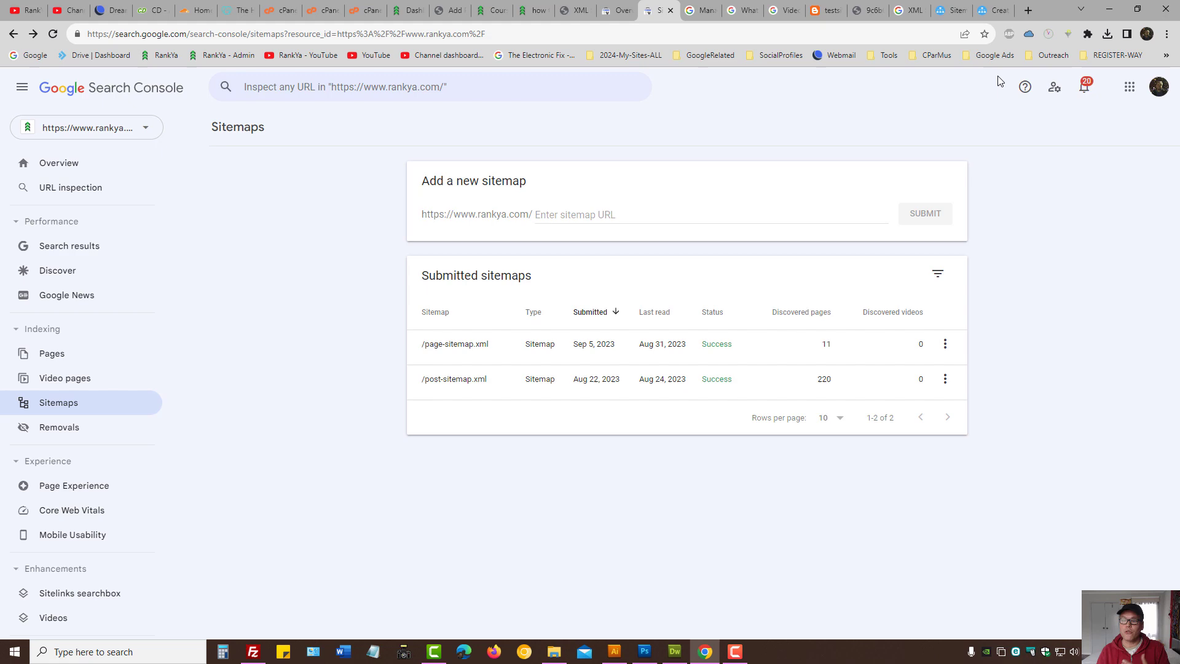
click(993, 11)
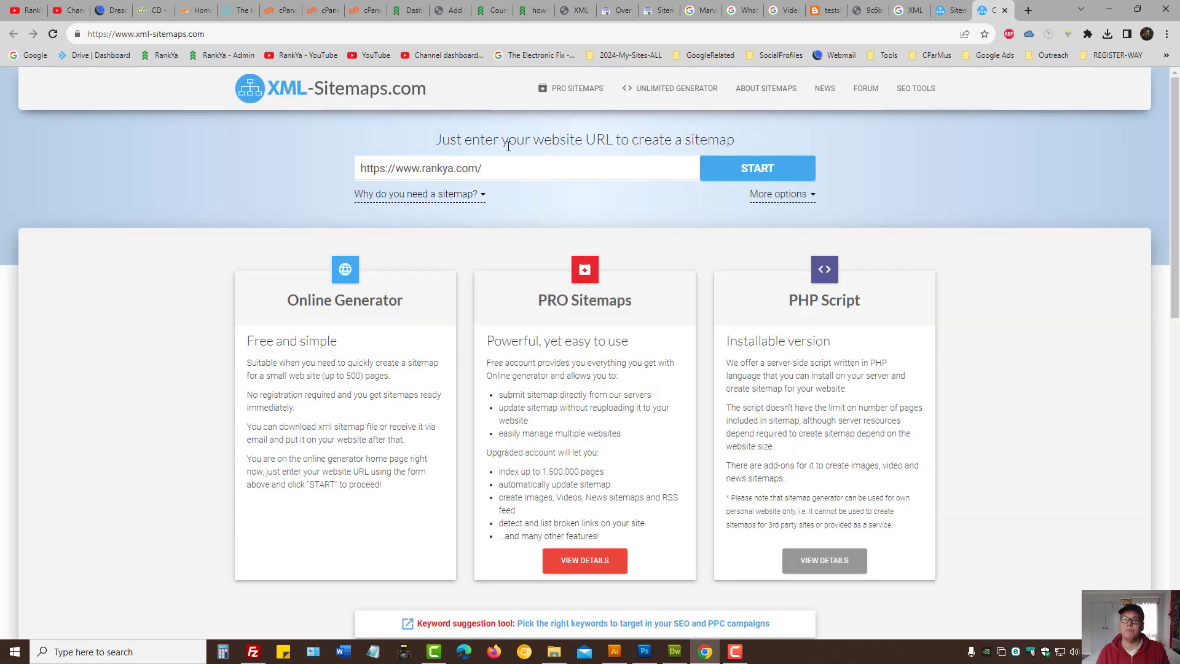
click(659, 10)
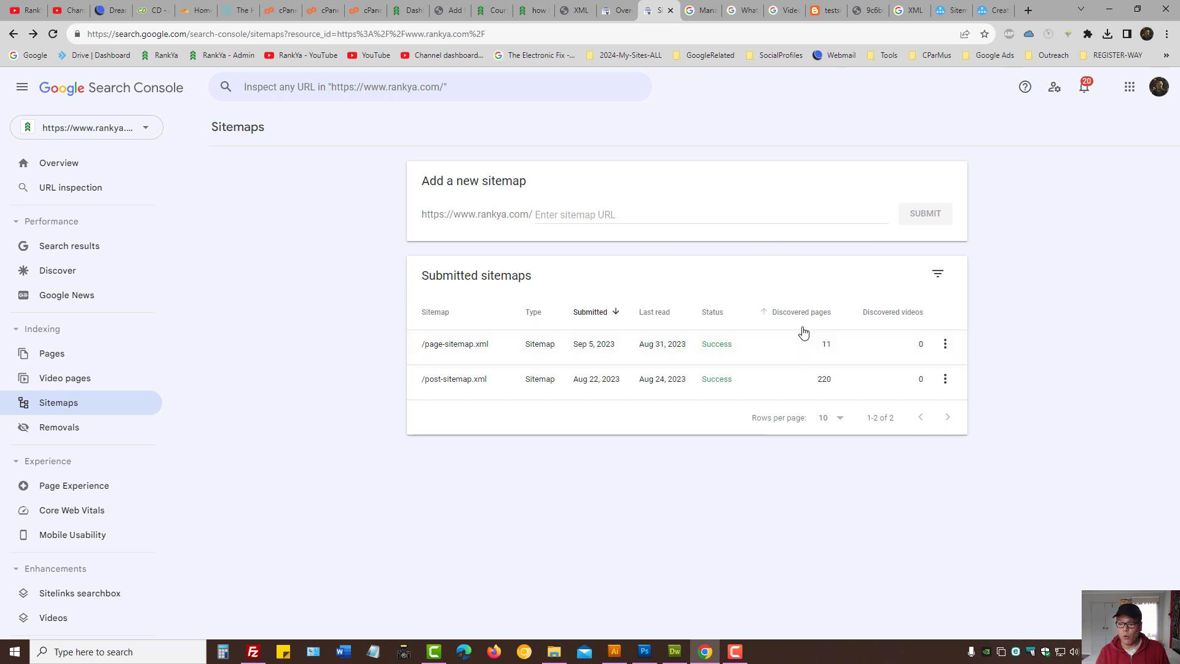
Open the details report for post-sitemap.xml from its actions menu
click(945, 345)
click(822, 501)
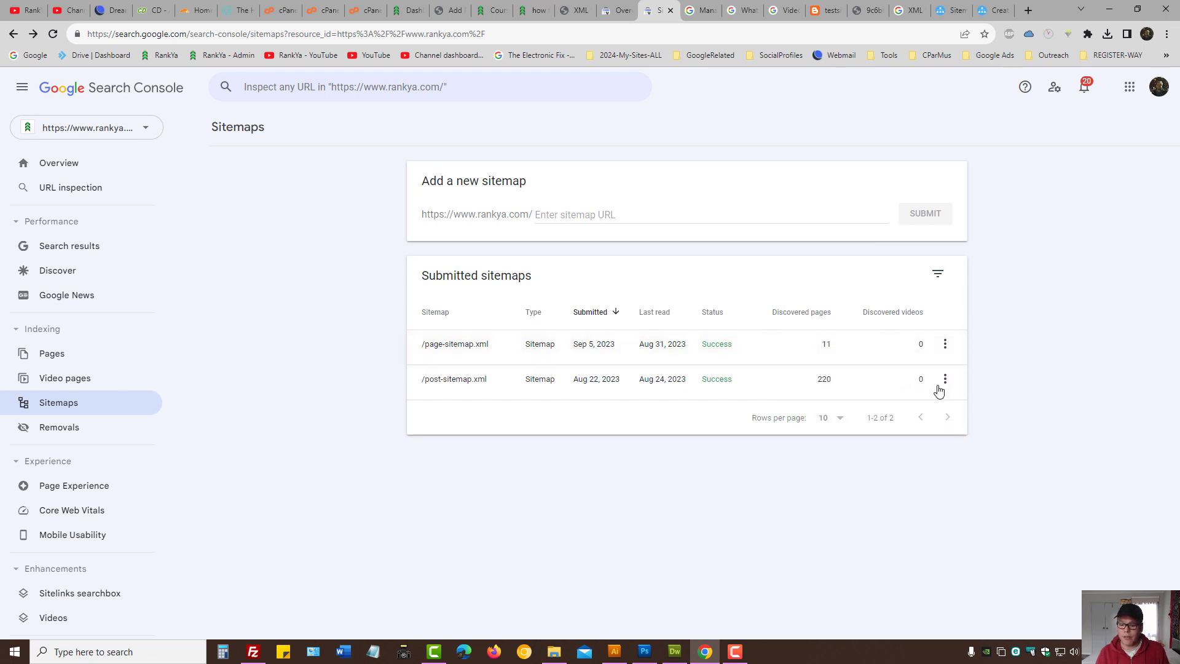
click(944, 379)
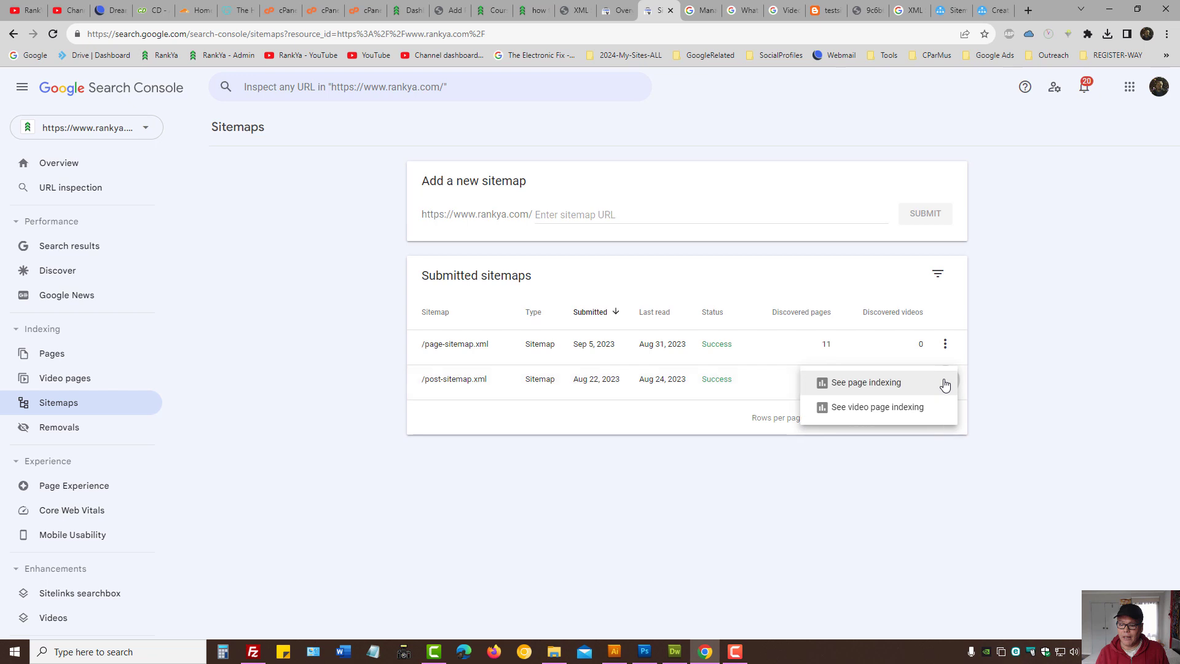
click(458, 386)
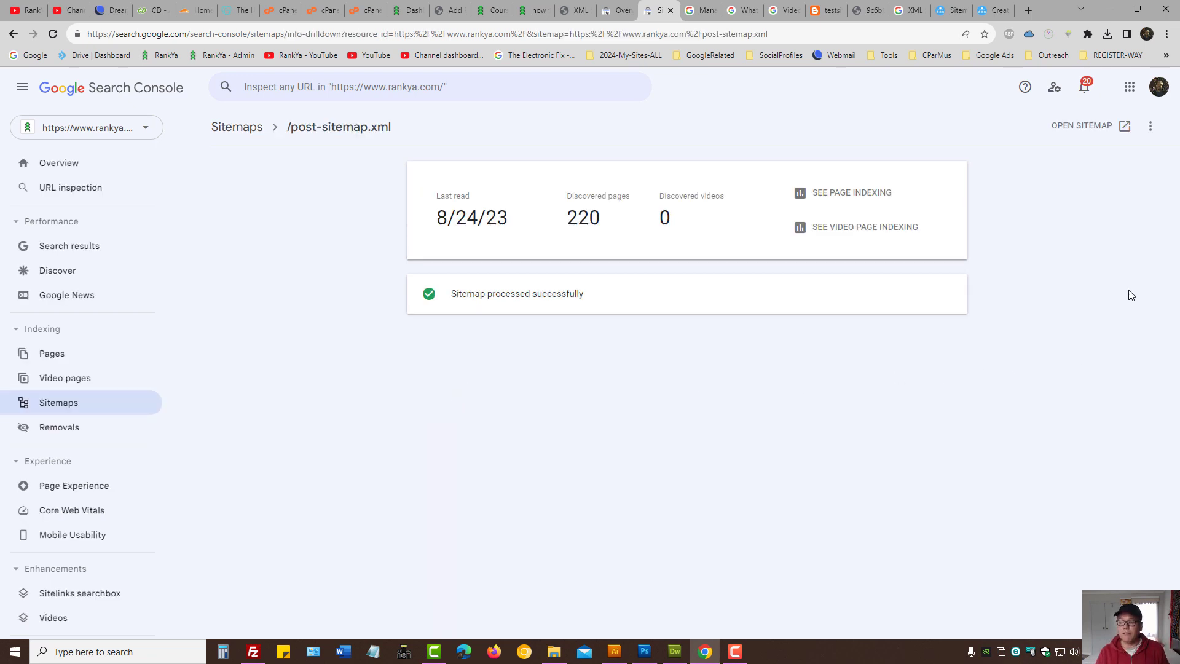
Open the rendered post-sitemap.xml file and scroll through its 220 URLs, returning to the top
click(1089, 127)
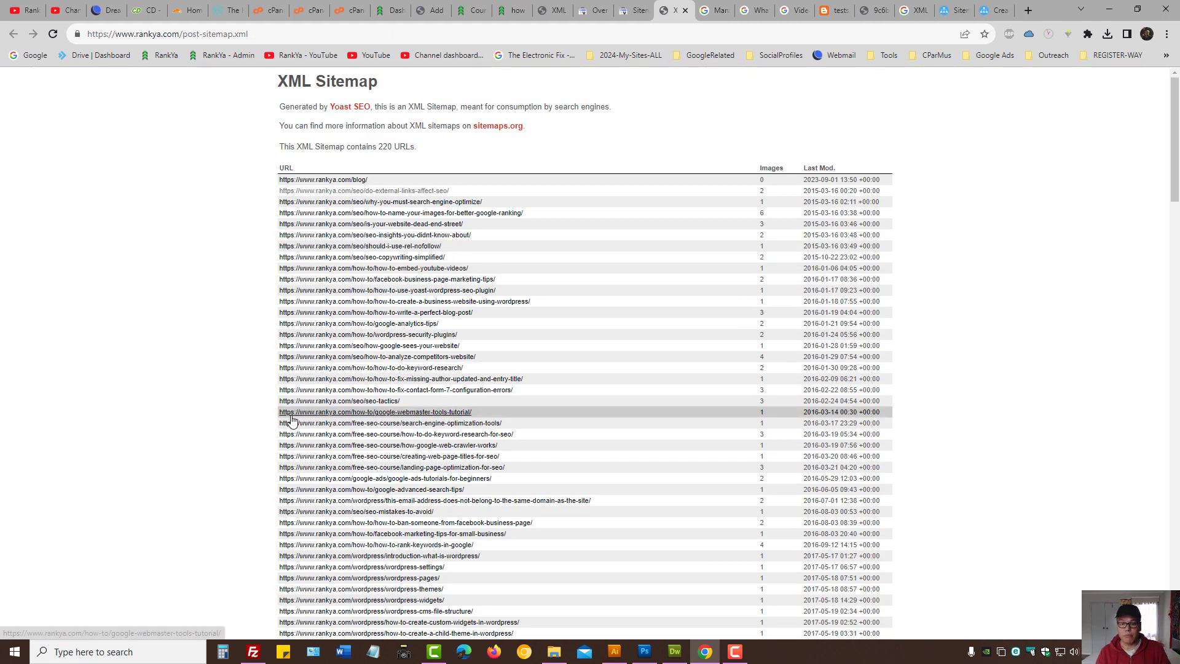
click(633, 10)
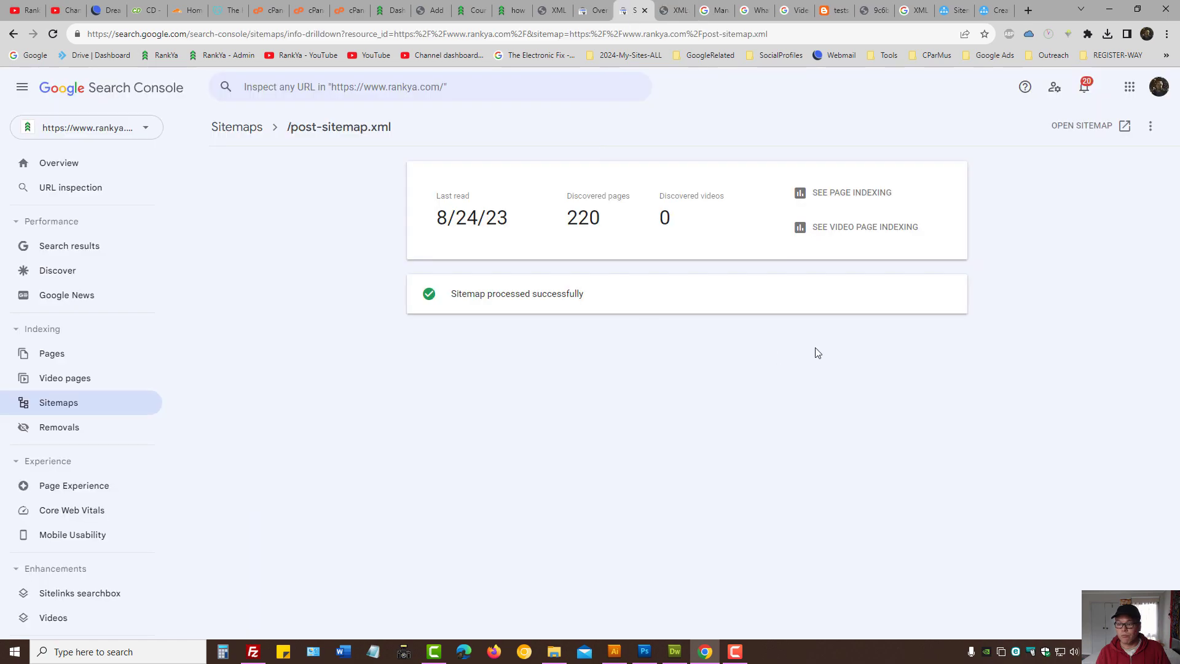
click(674, 10)
scroll(402, 476, down, 8)
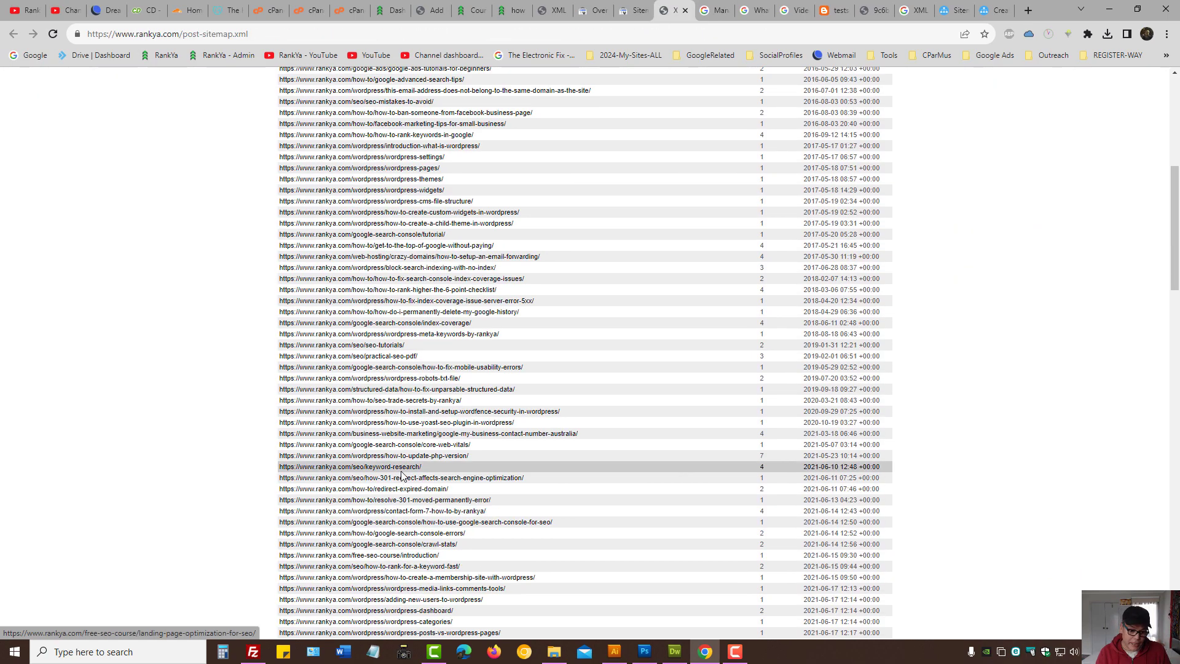
scroll(402, 475, down, 6)
scroll(402, 475, up, 15)
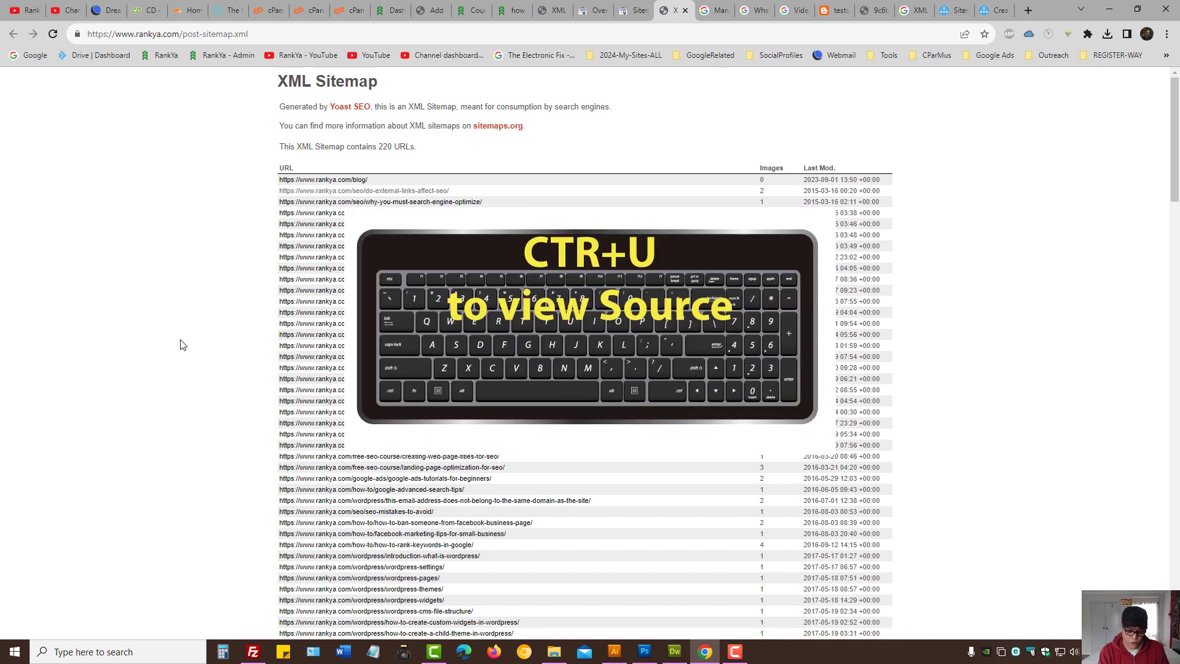
Open the sitemap's raw XML source with Ctrl+U and highlight the first <url> block, lines 7–16
key(ctrl+u)
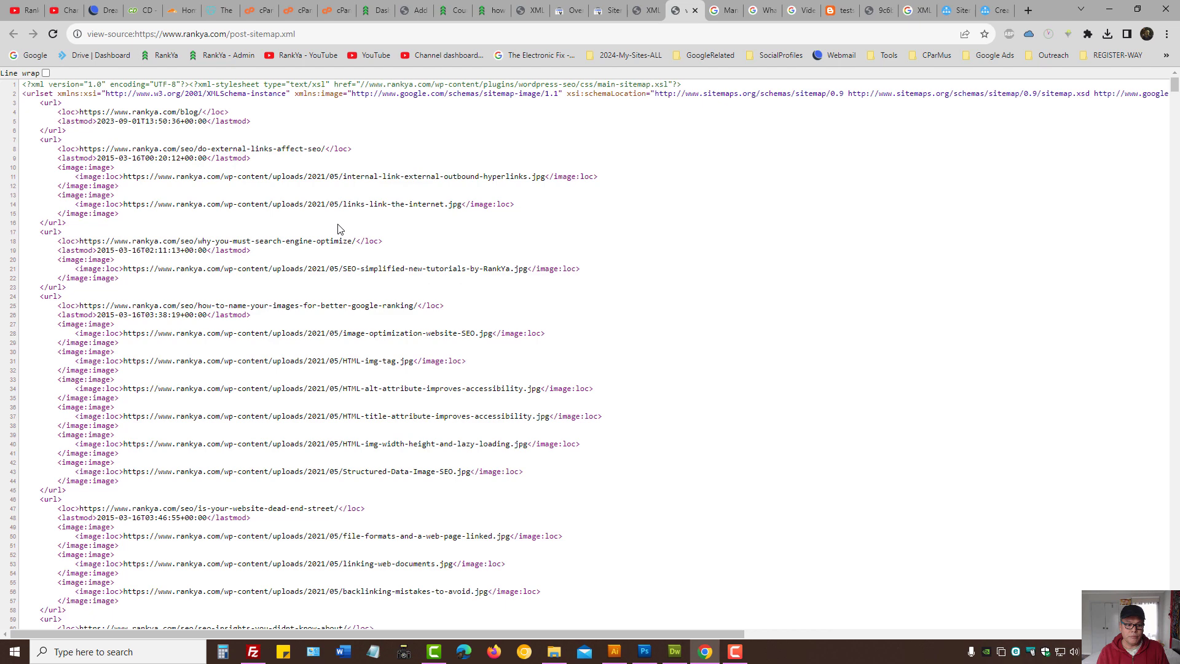
drag(40, 139, 375, 151)
click(425, 163)
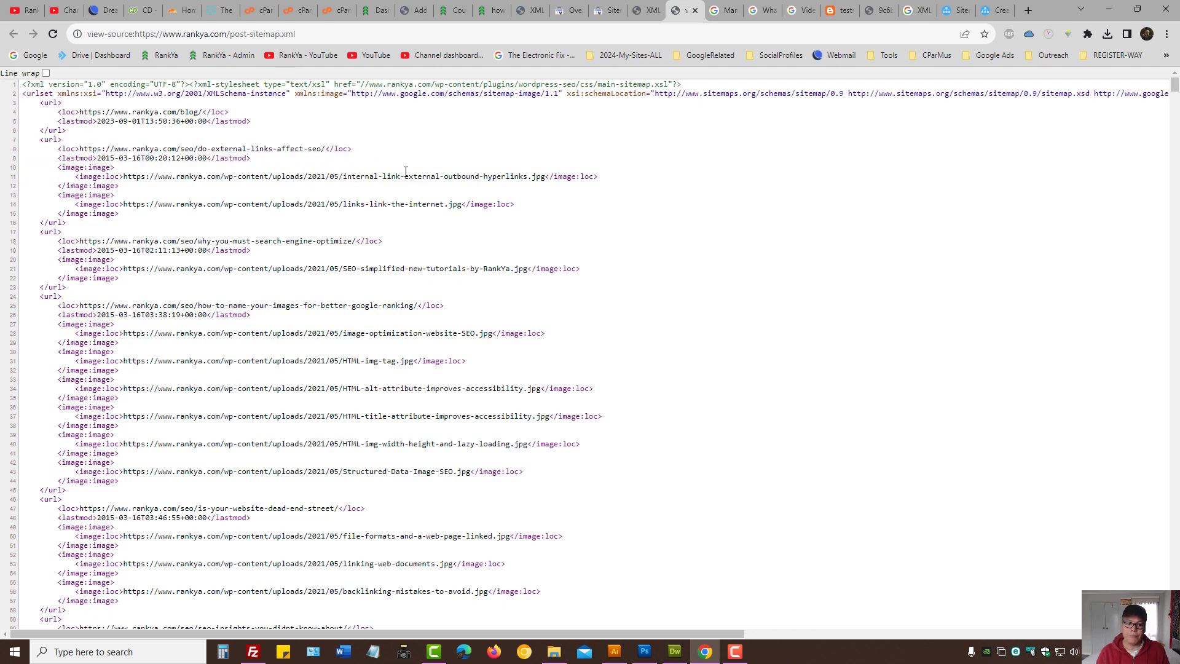
mouse_move(79, 148)
mouse_down()
mouse_move(366, 151)
mouse_move(99, 145)
mouse_up()
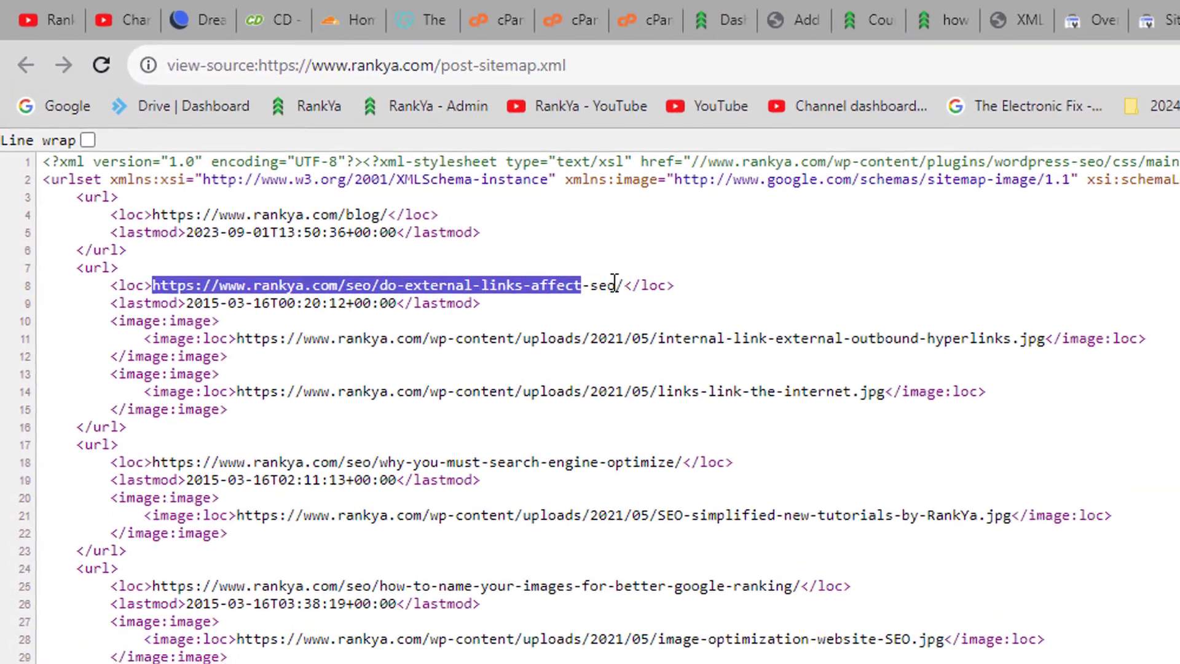
drag(194, 283, 179, 438)
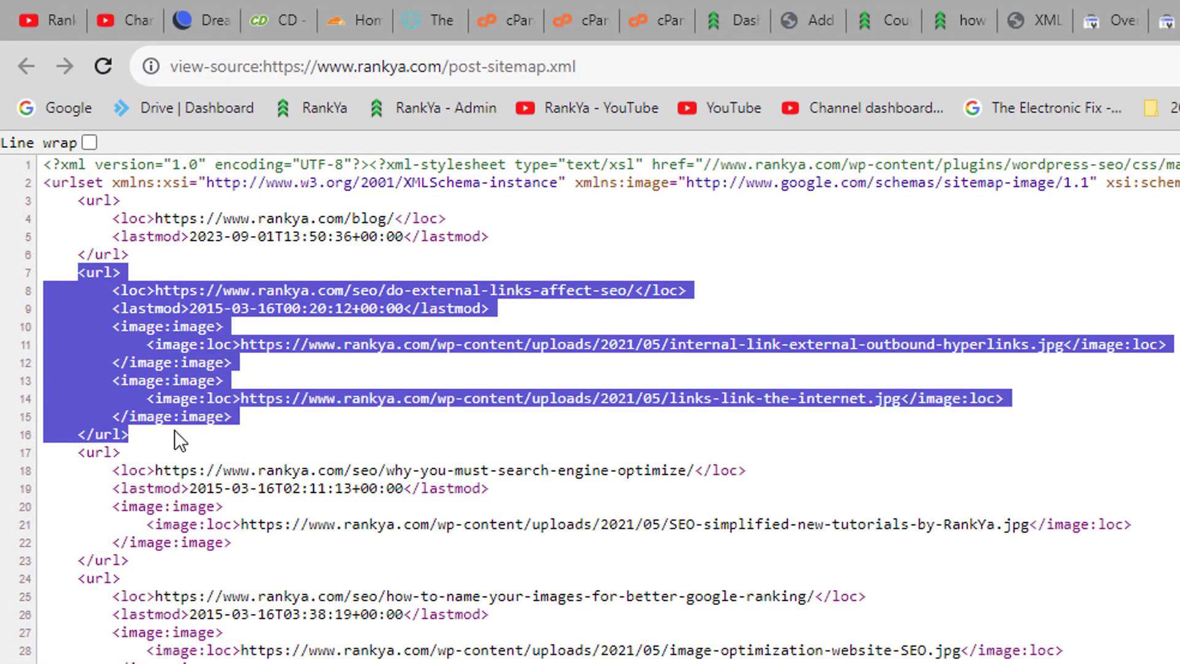
click(228, 442)
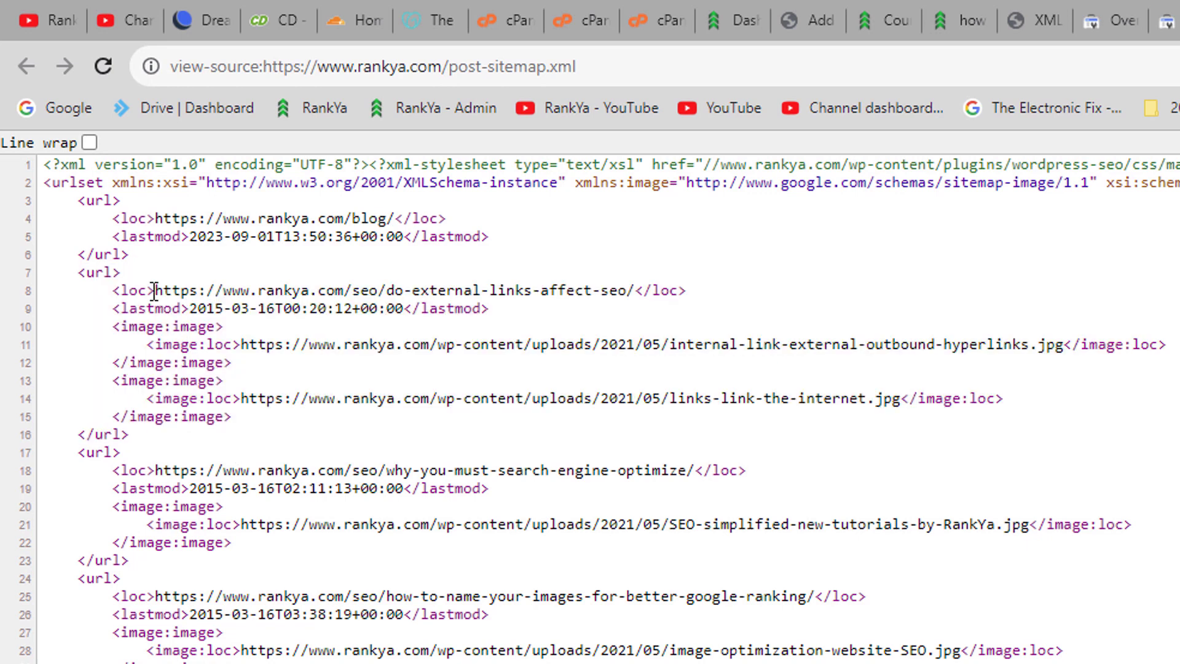
Highlight the post address on line 8 and its image entries, then return to the report
drag(154, 290, 561, 303)
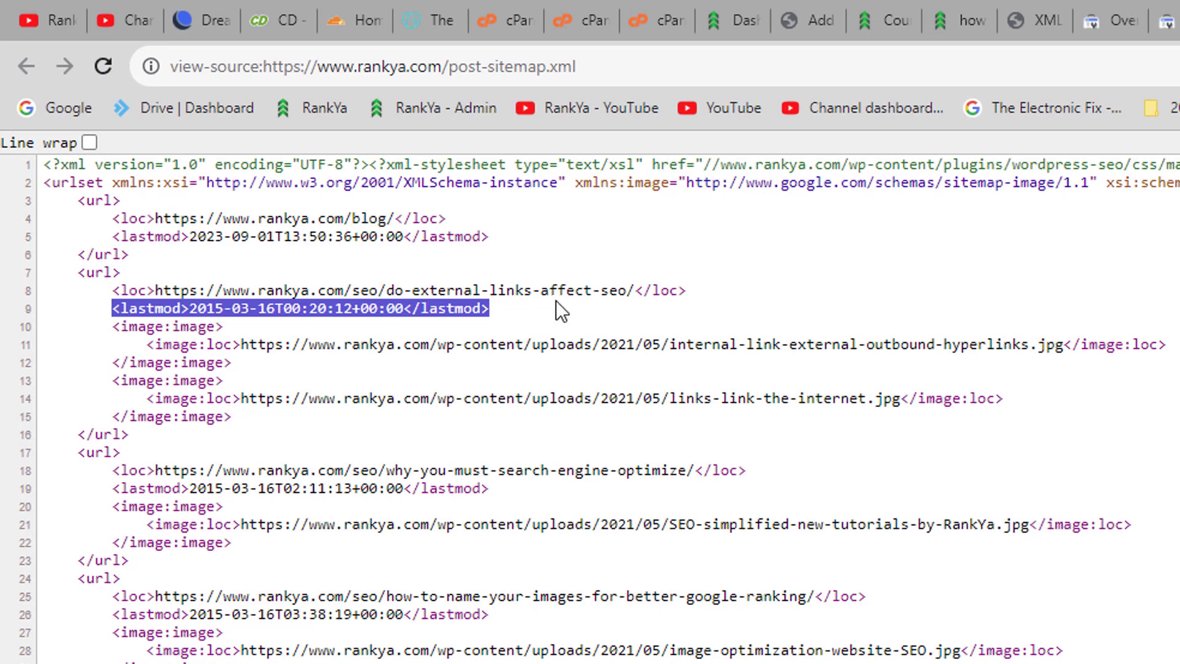
drag(114, 326, 272, 422)
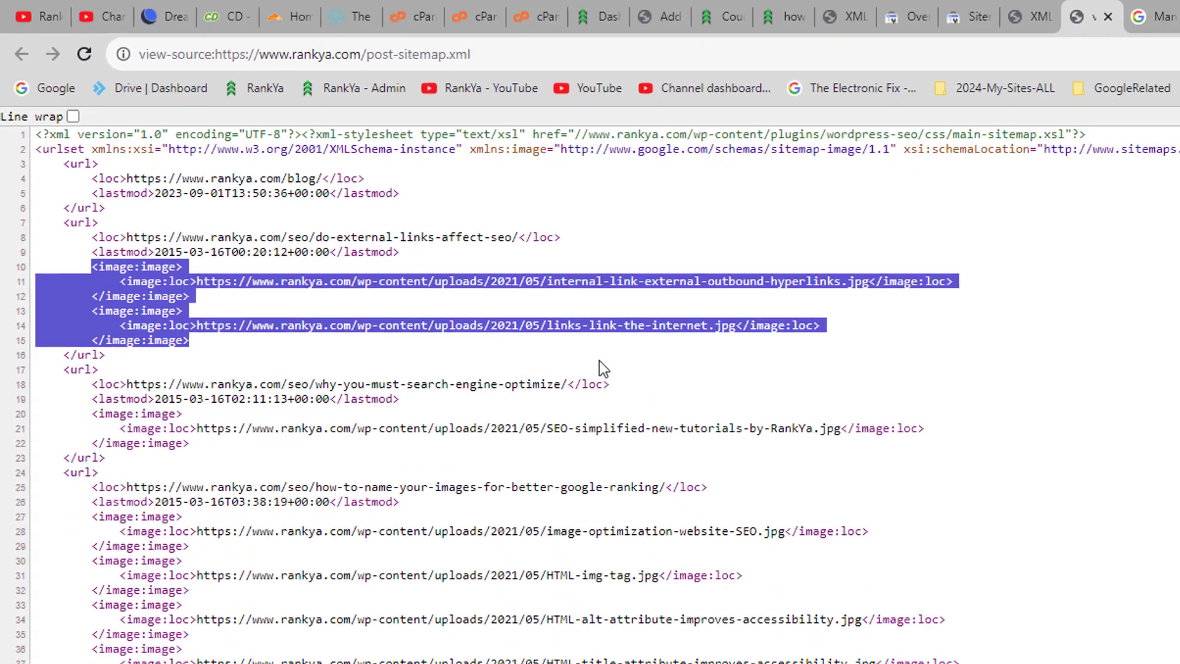
click(1179, 373)
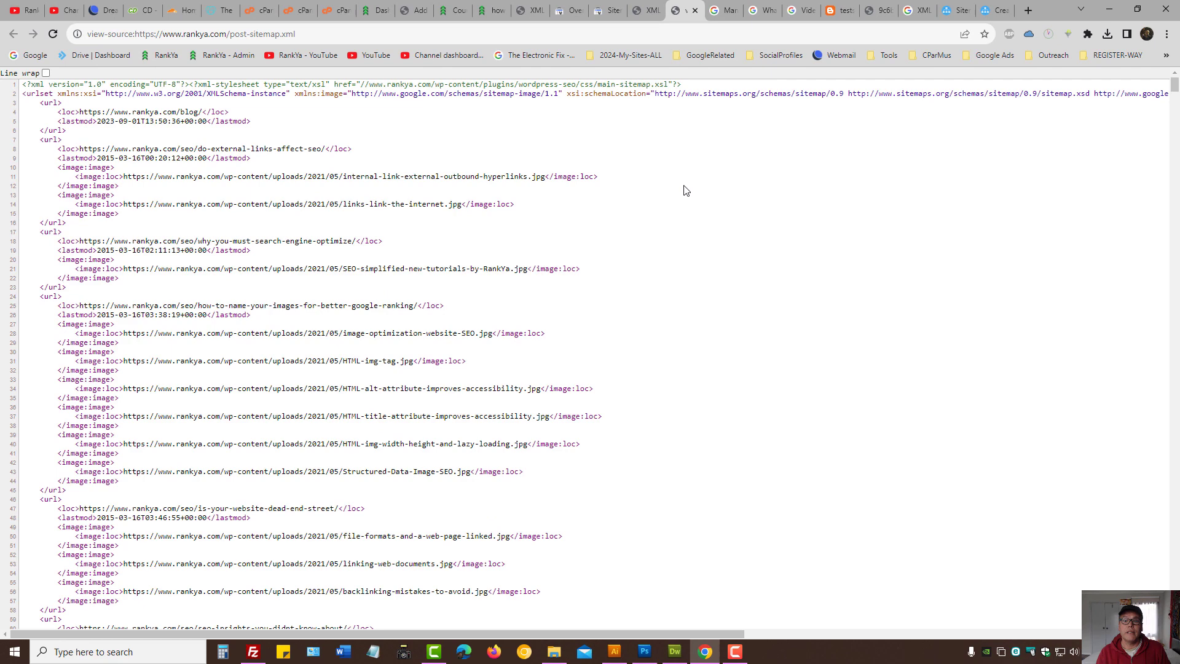
click(607, 9)
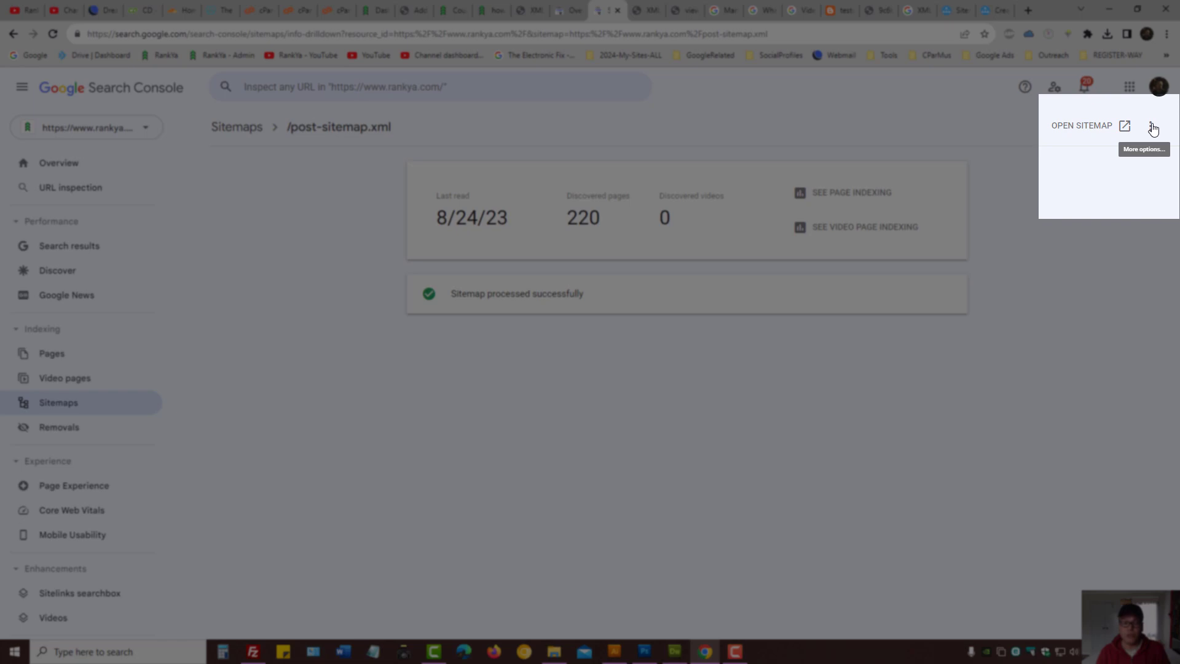
Remove post-sitemap.xml from the sitemap report's options and confirm, leaving only page-sitemap.xml
click(1152, 126)
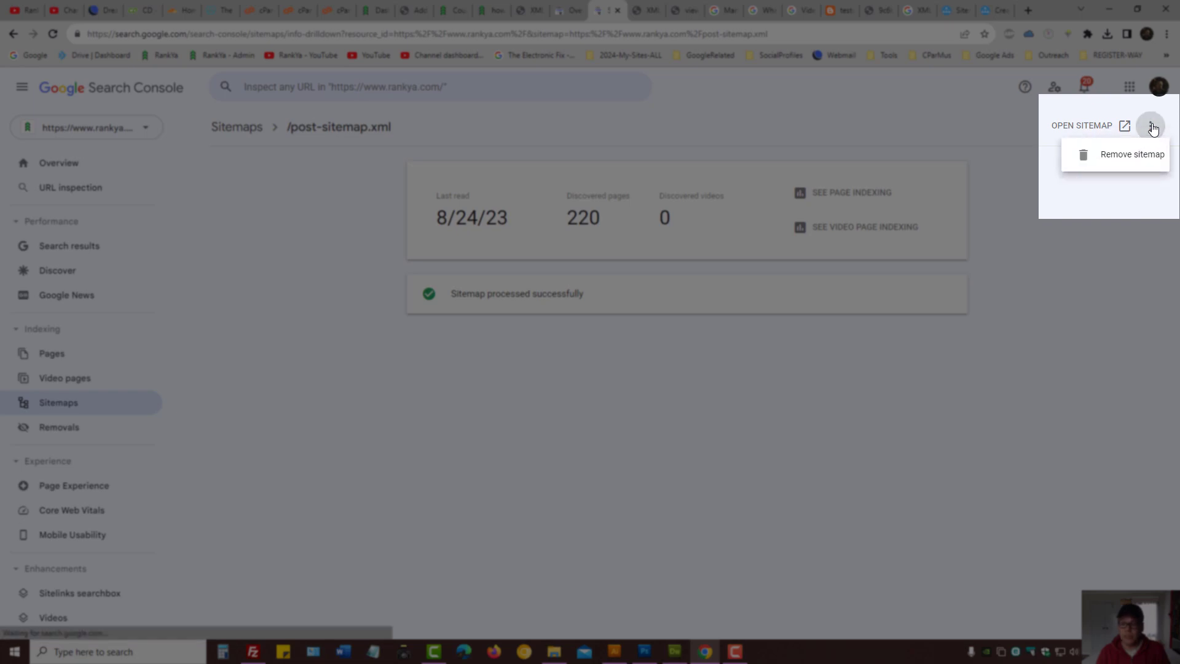
click(1123, 162)
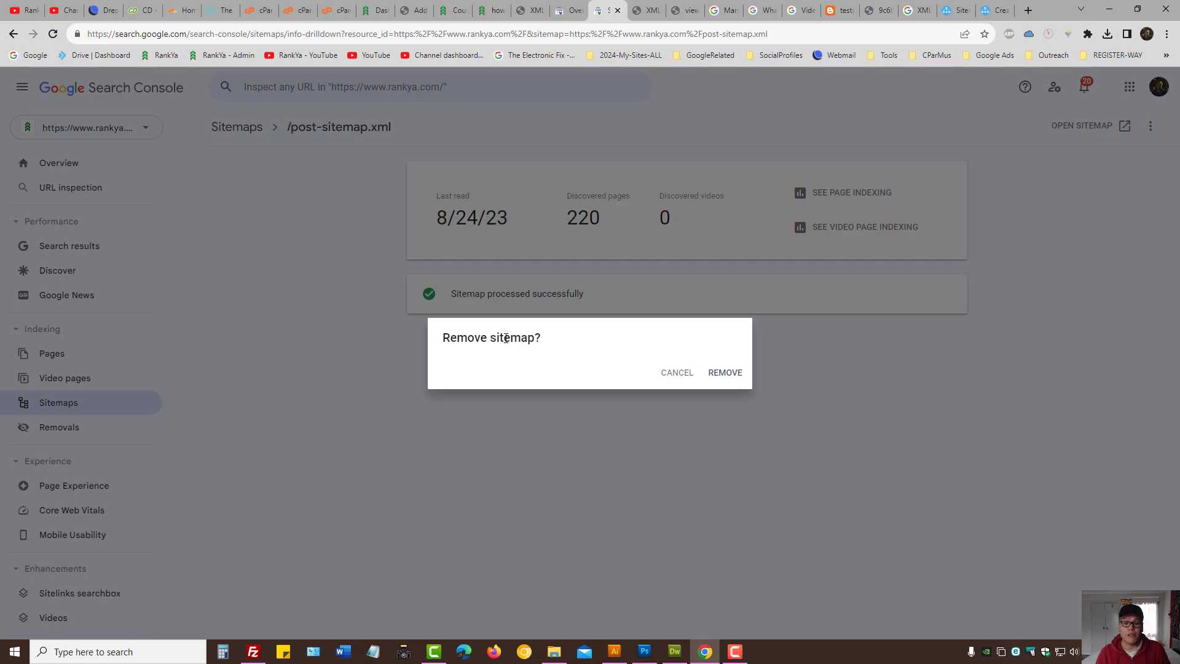
drag(491, 340, 562, 342)
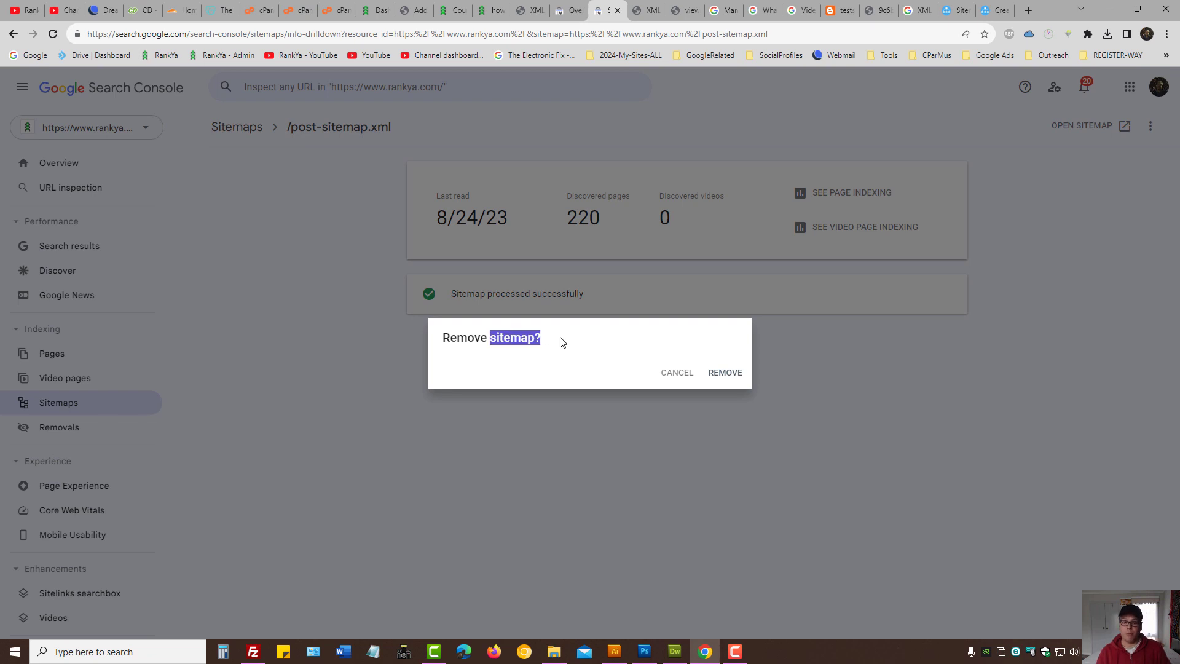
click(581, 347)
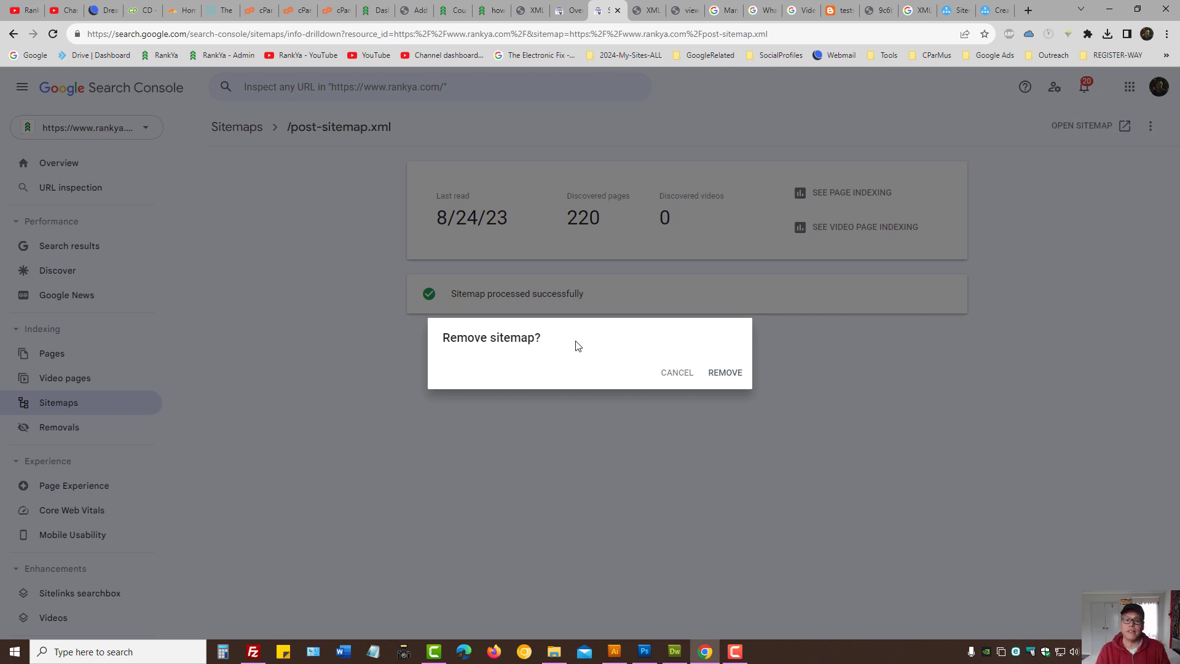
click(457, 10)
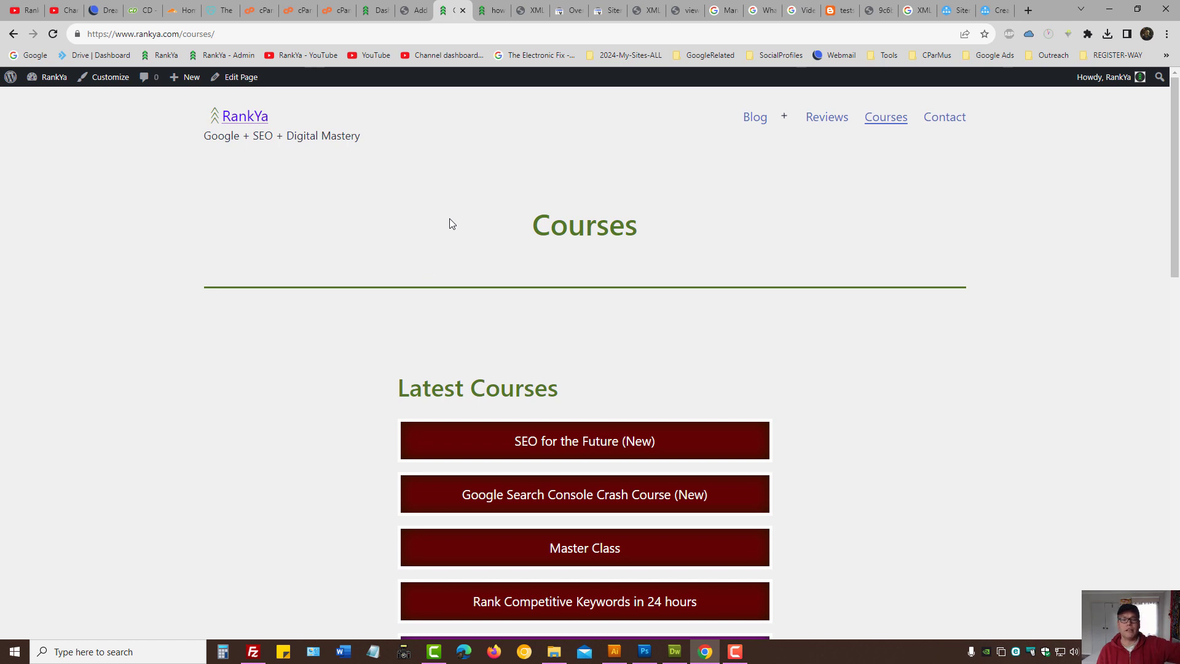
click(623, 13)
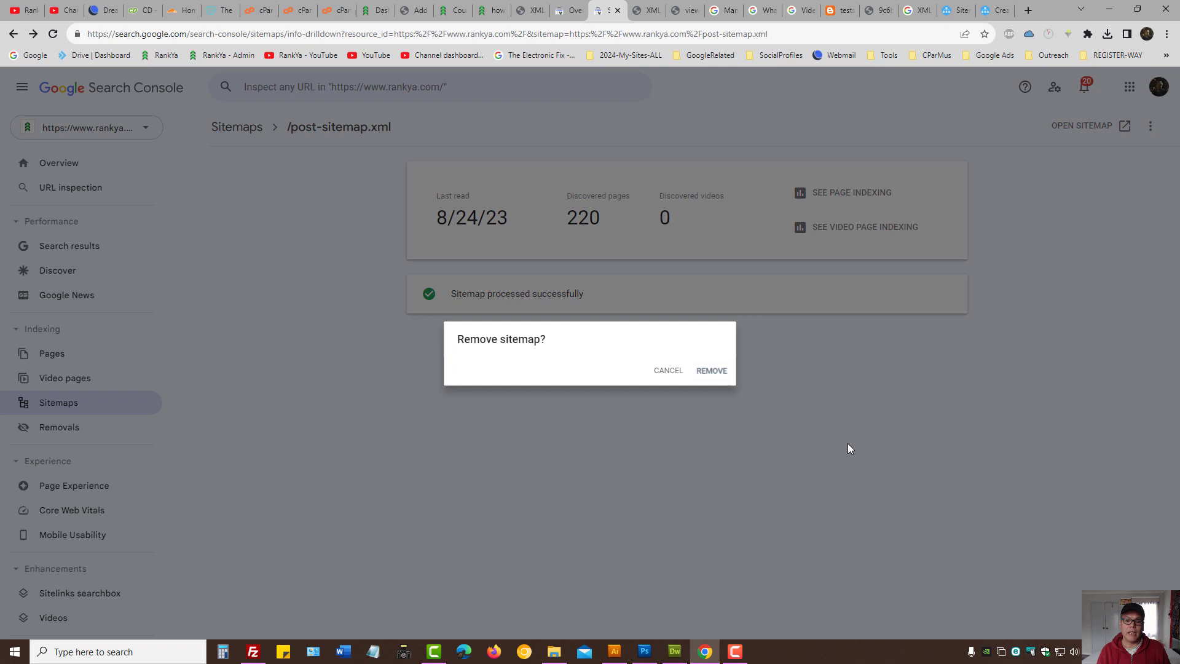
key(Return)
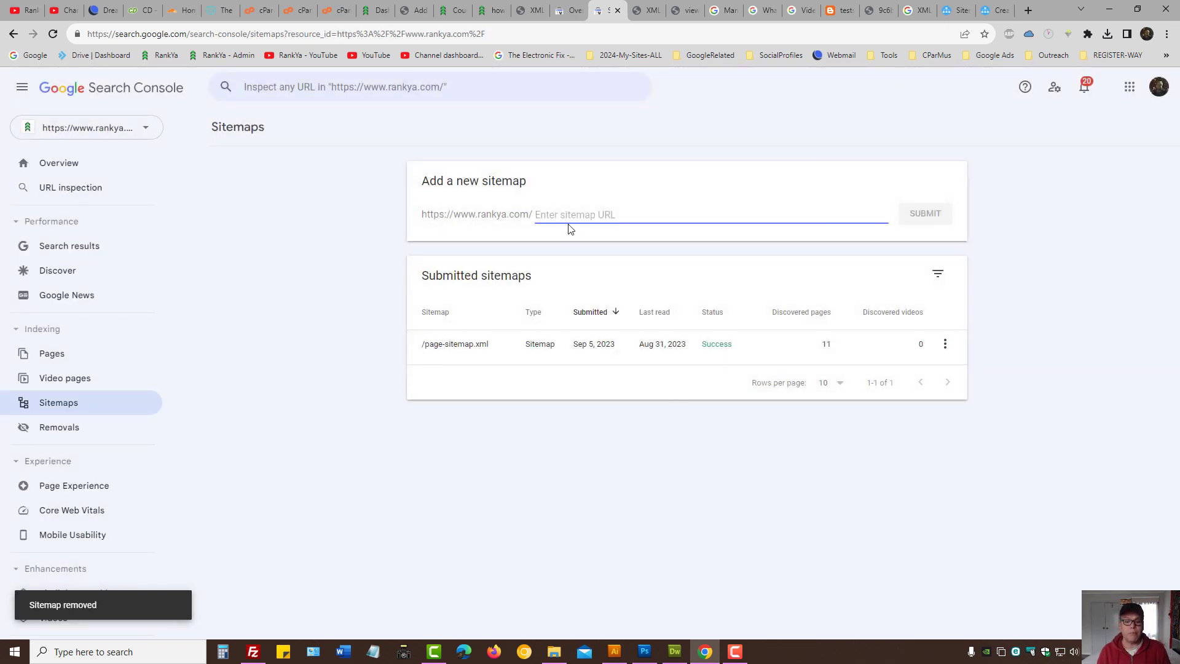
Submit 'post-sitemap.xml' as a new sitemap and dismiss the success message
text(post)
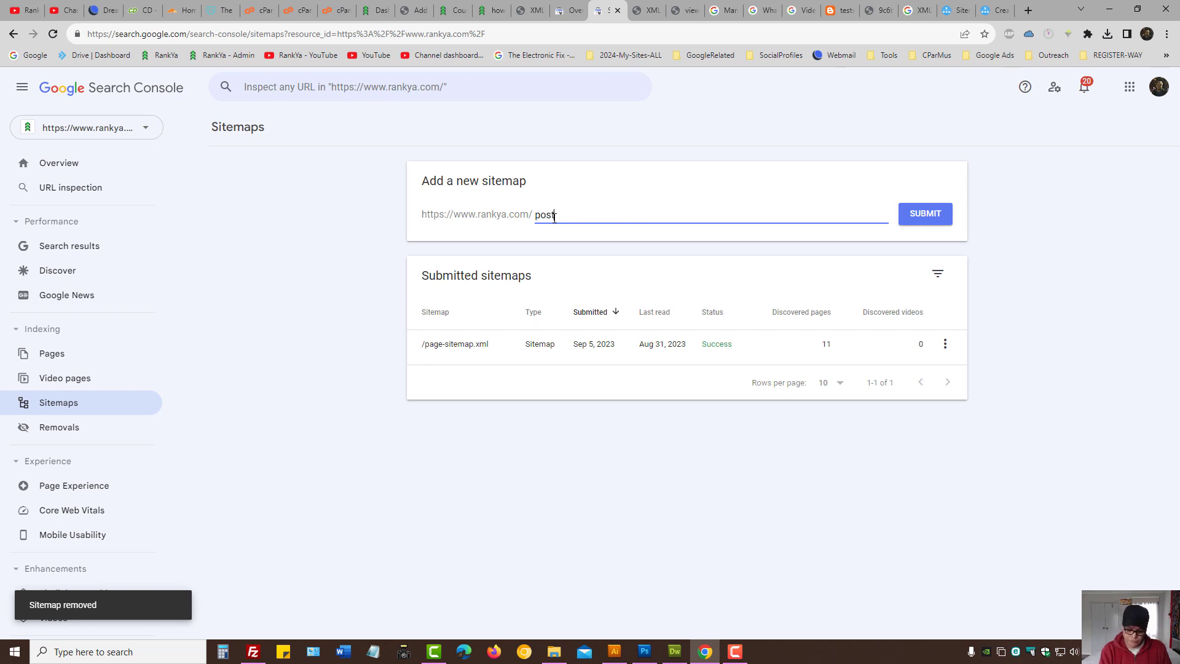
text(-sitemap.x)
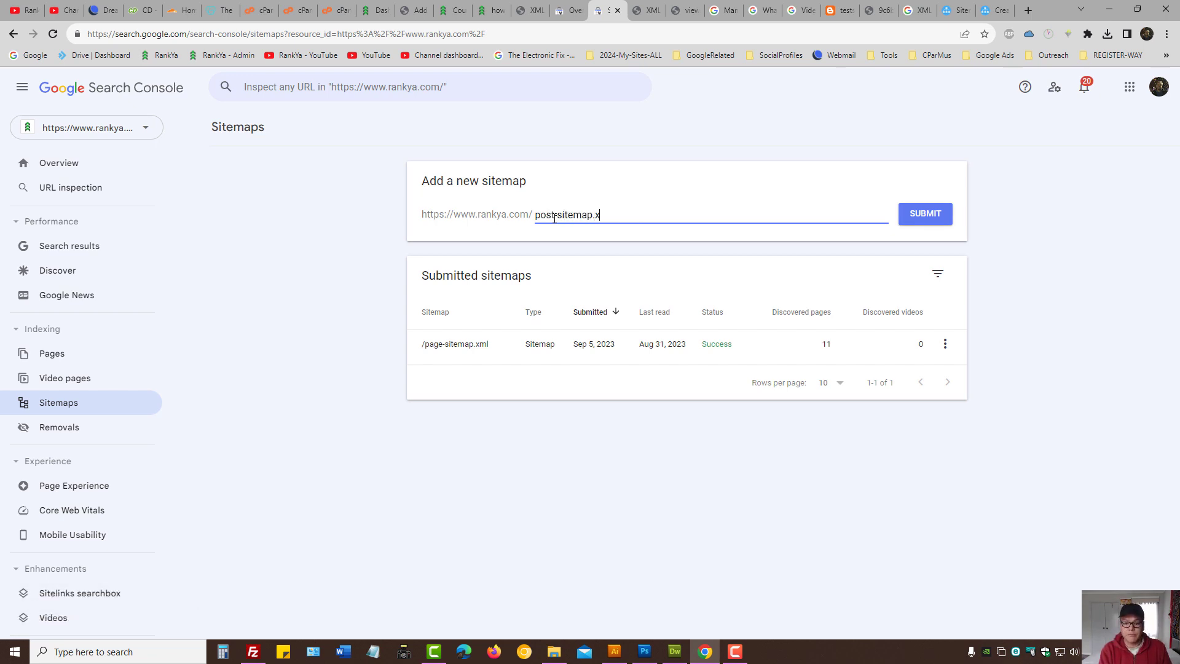
text(ml)
click(921, 214)
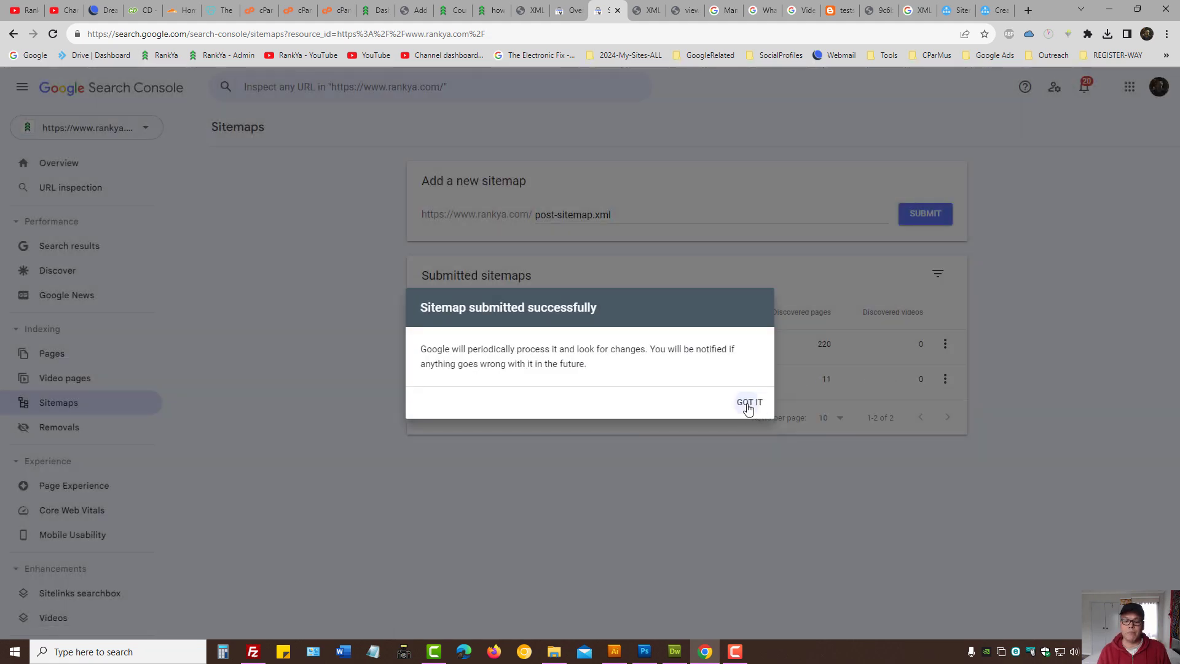
click(746, 401)
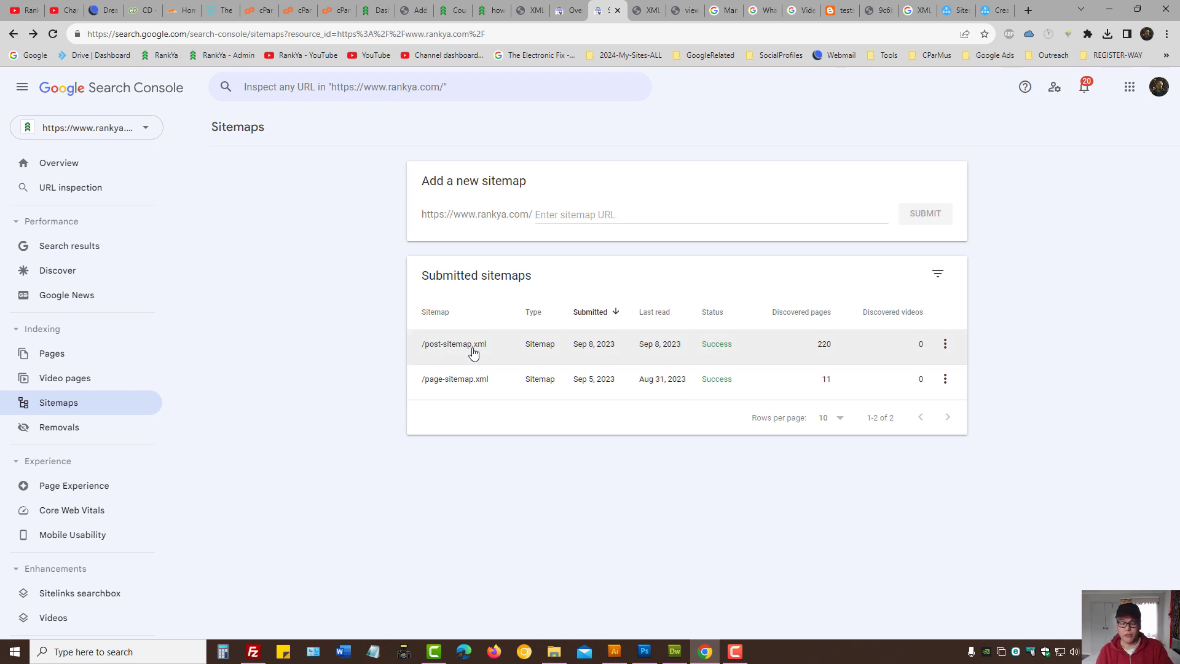
Alternate between the RankYa Courses page and the sitemaps list, then open the RankYa YouTube channel
click(454, 10)
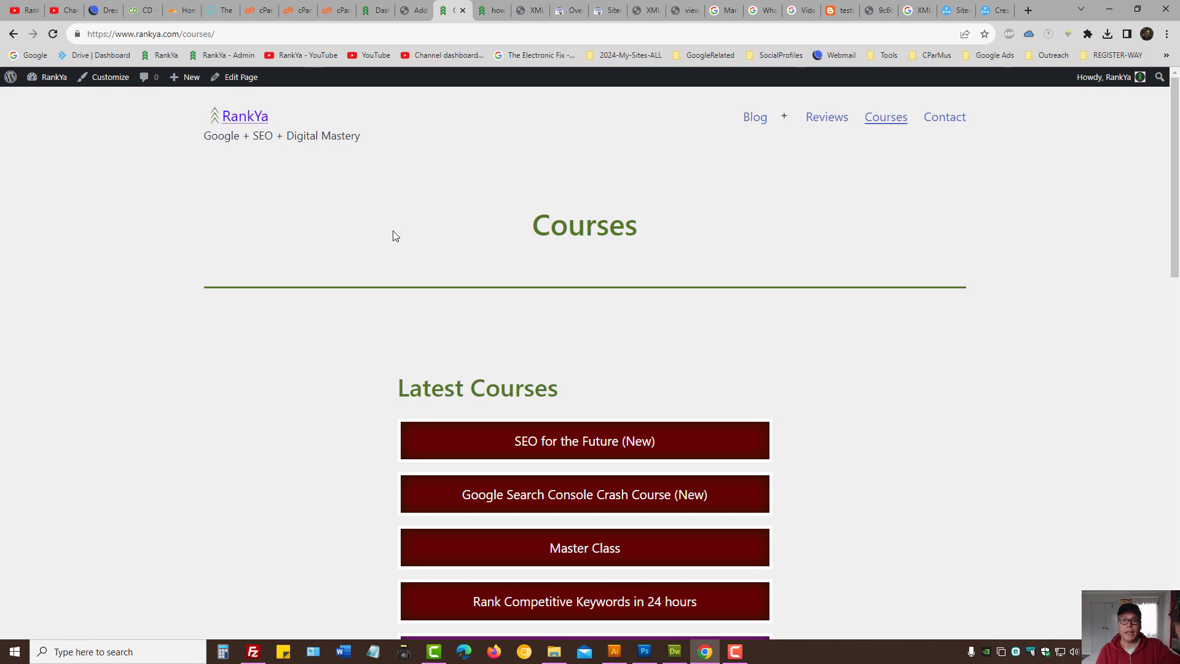
click(611, 7)
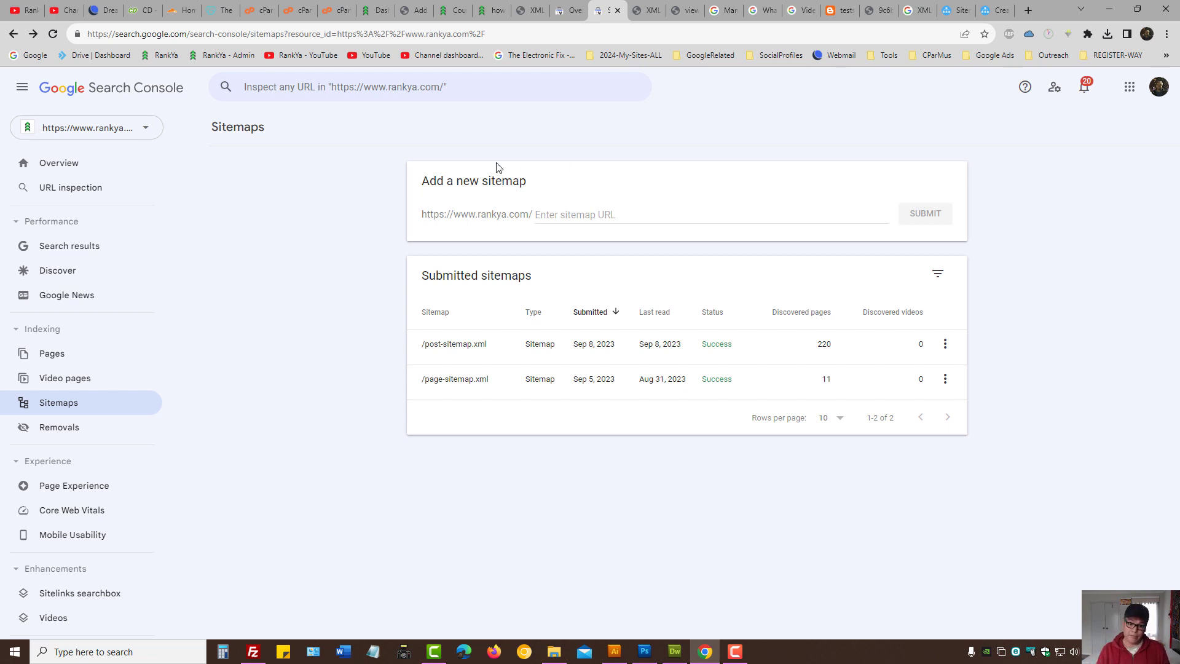
click(453, 10)
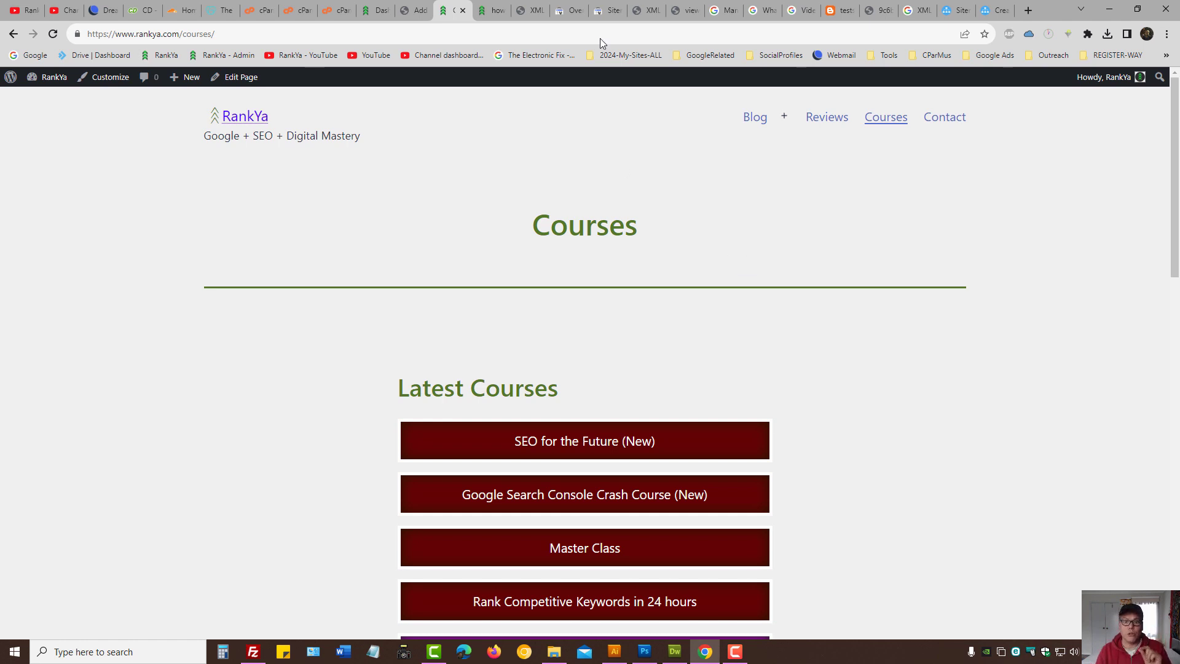
click(605, 10)
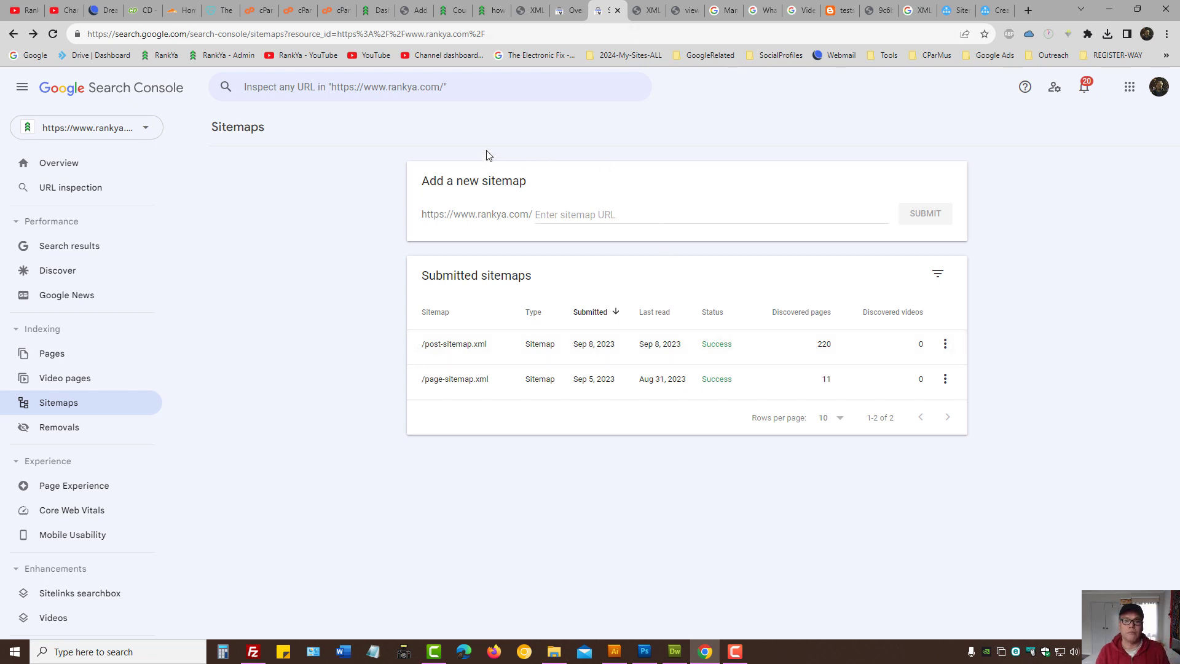
click(455, 10)
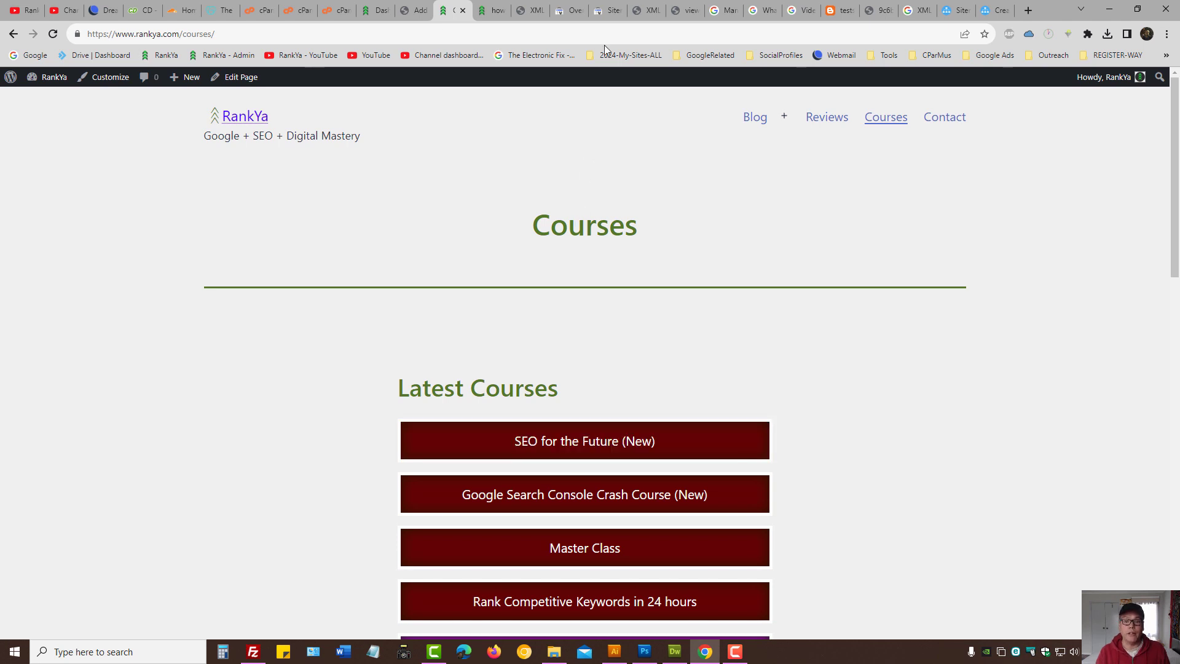
click(609, 10)
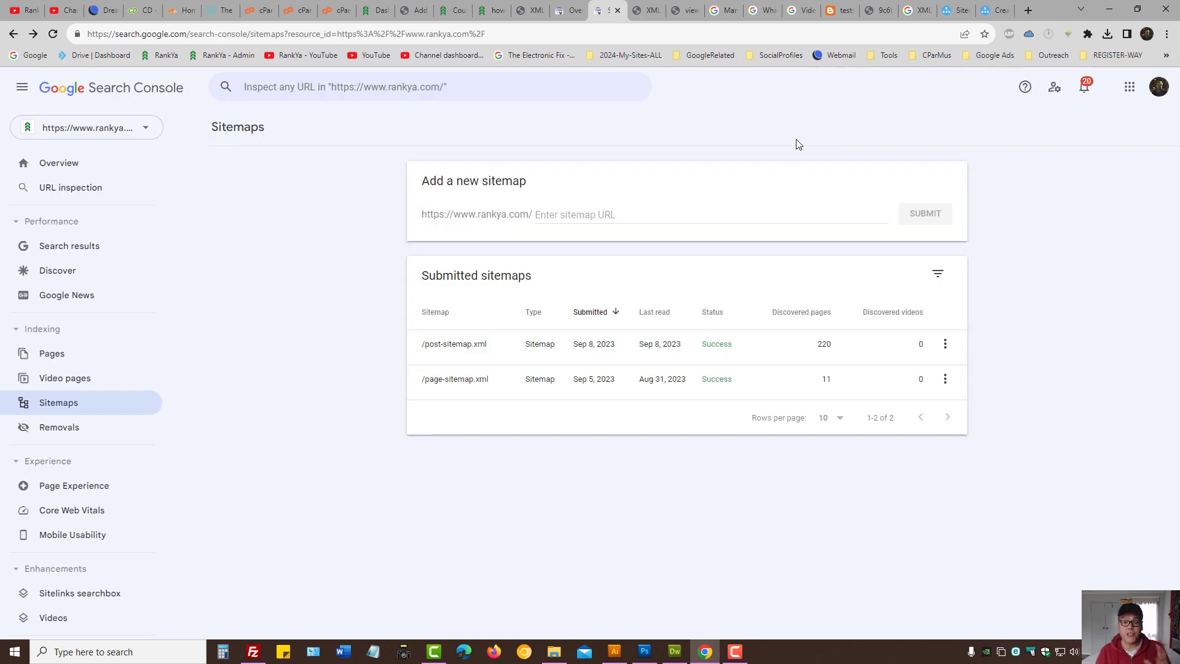
click(455, 9)
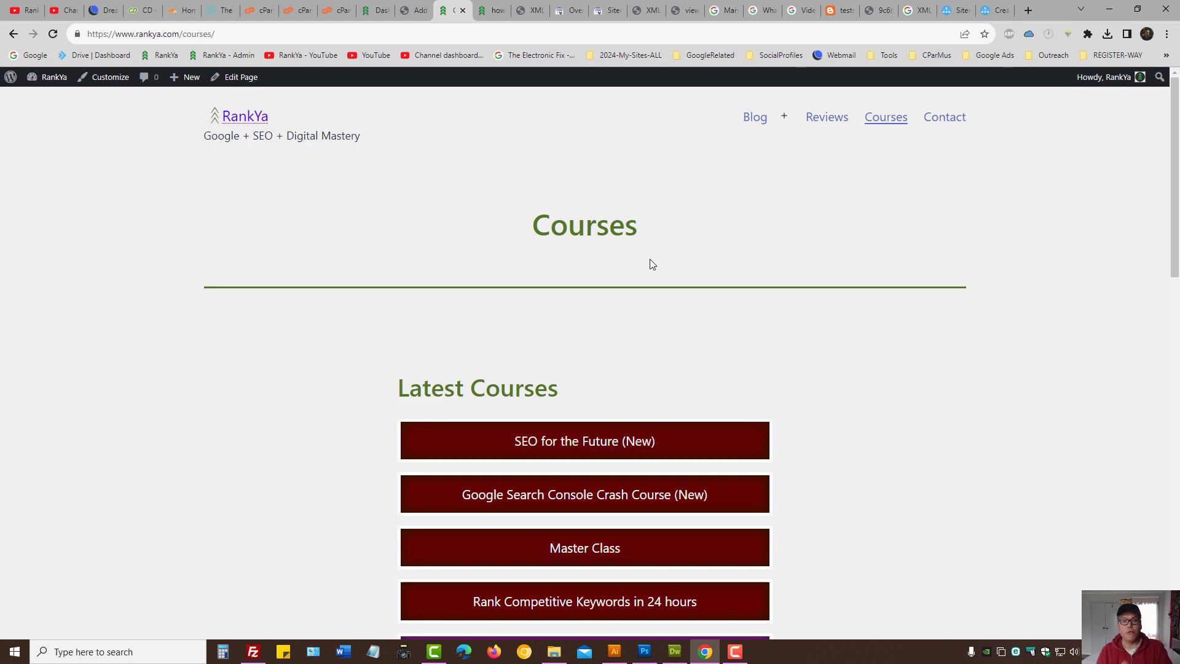
click(25, 10)
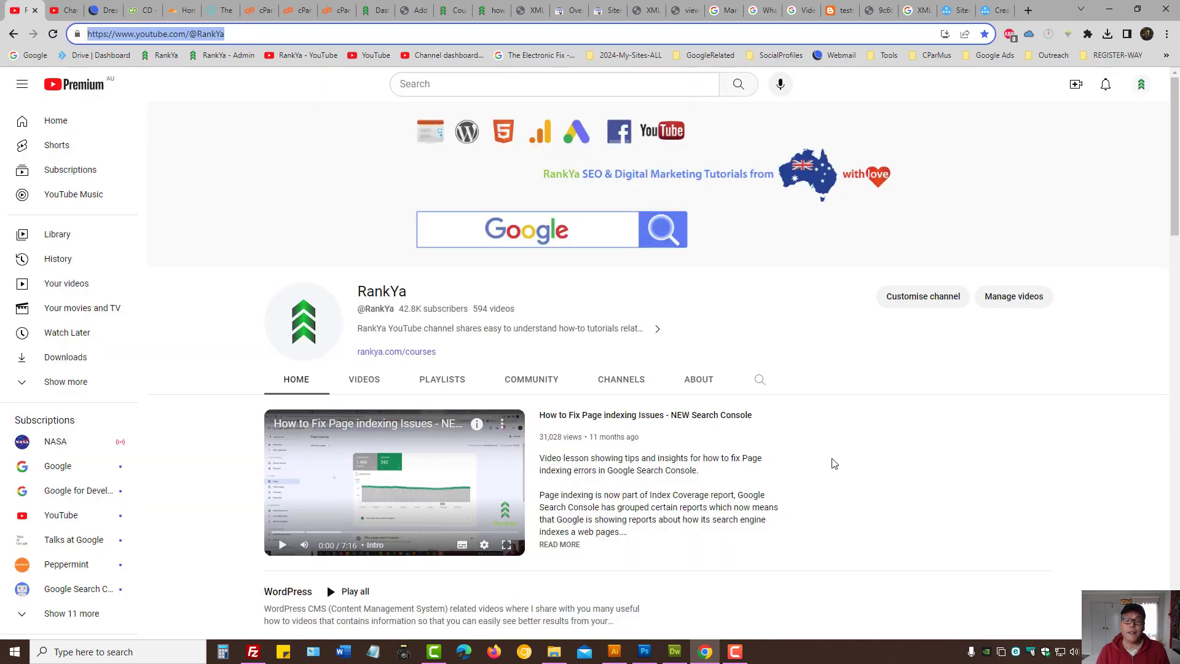